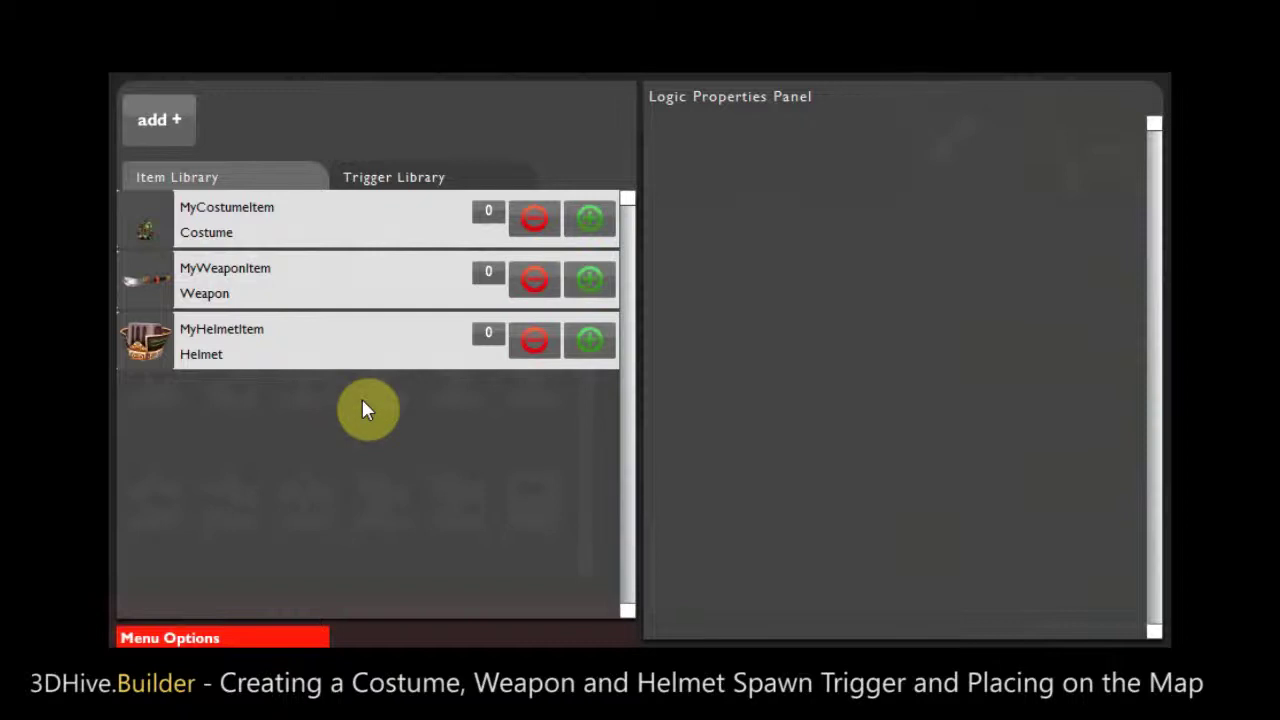
{"action": "left_click_drag", "start_coordinate": [349, 243], "coordinate": [333, 303]}
{"action": "left_click", "coordinate": [333, 300]}
{"action": "left_click", "coordinate": [316, 342]}
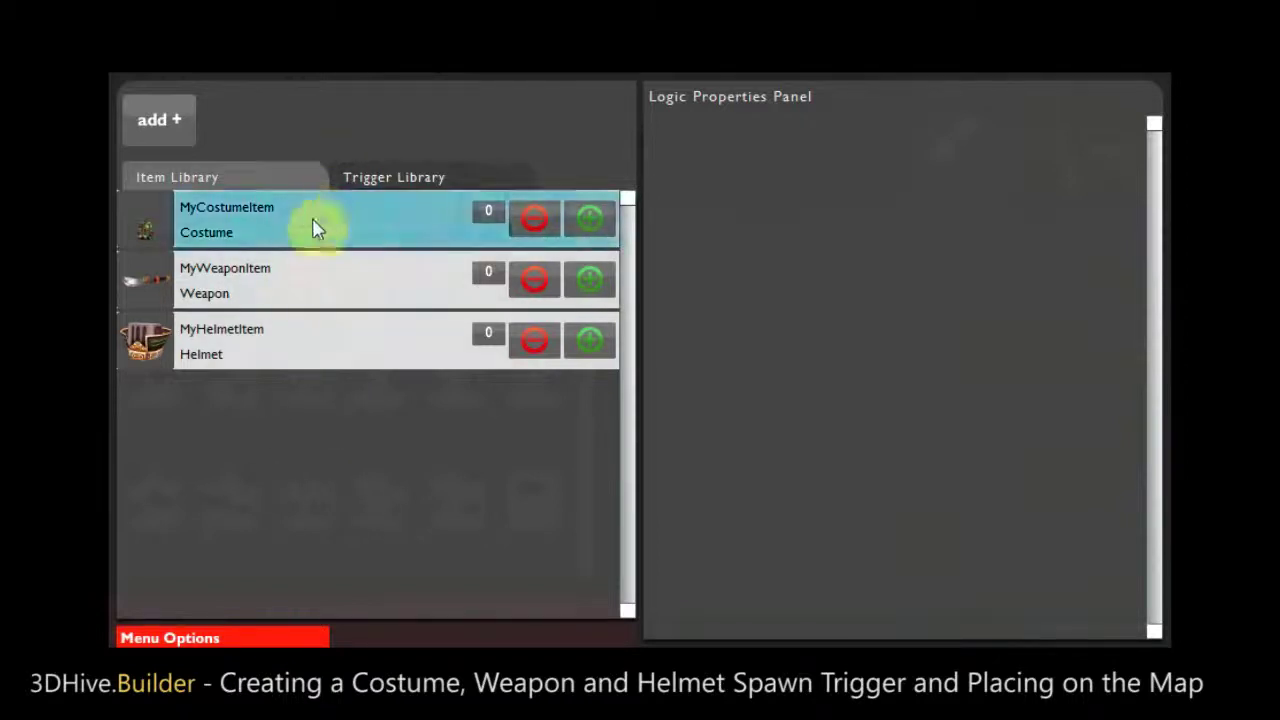
Step: Add a new trigger and name it MyCostumeTrigger
{"action": "left_click", "coordinate": [163, 126]}
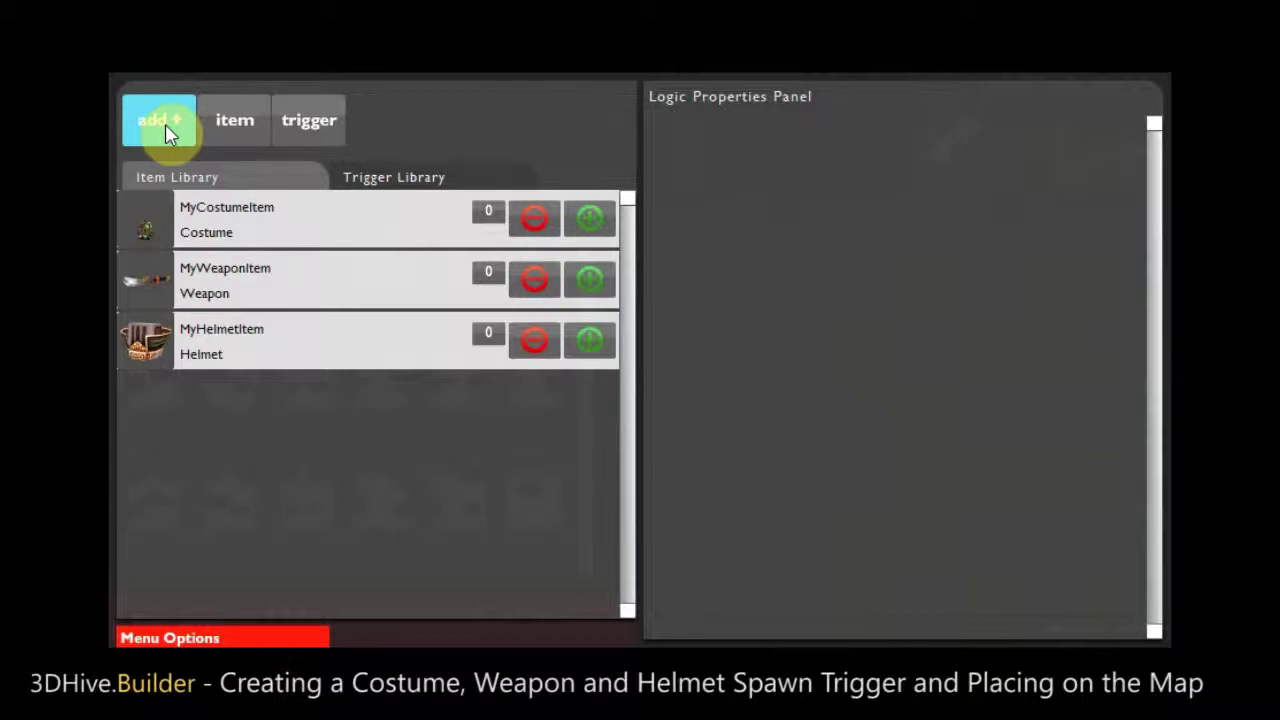
{"action": "left_click", "coordinate": [334, 117]}
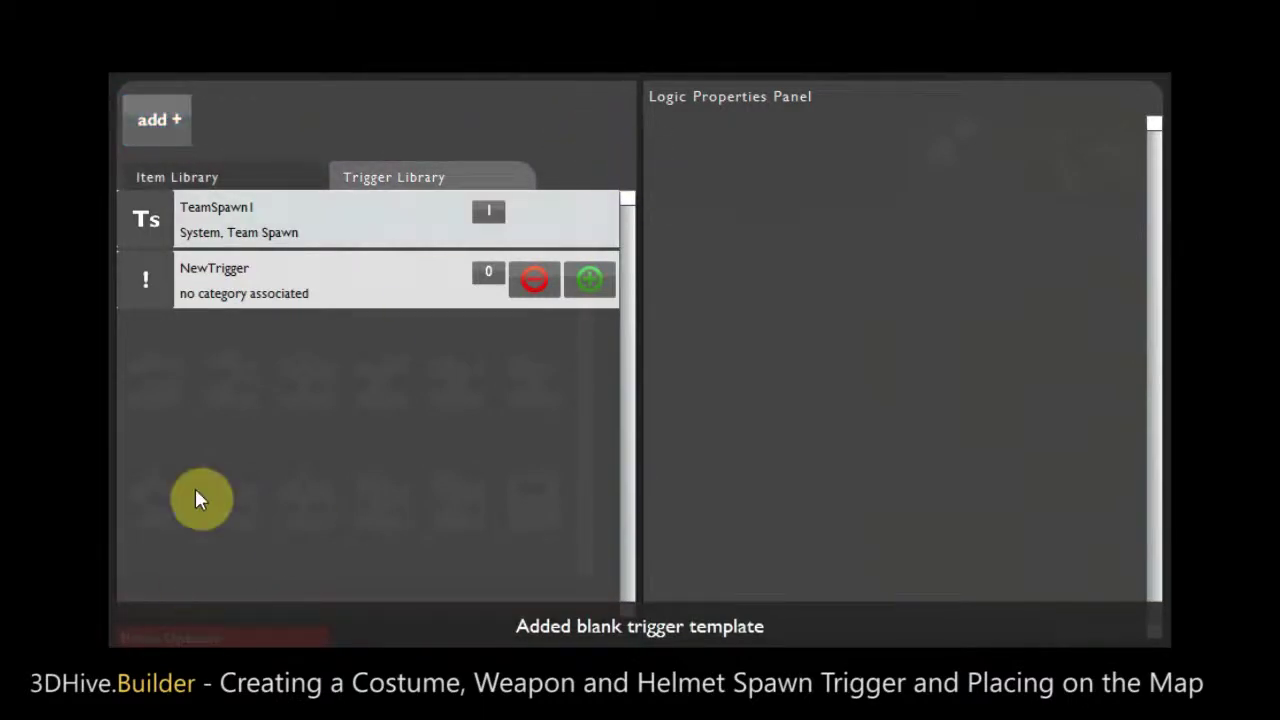
{"action": "left_click", "coordinate": [302, 266]}
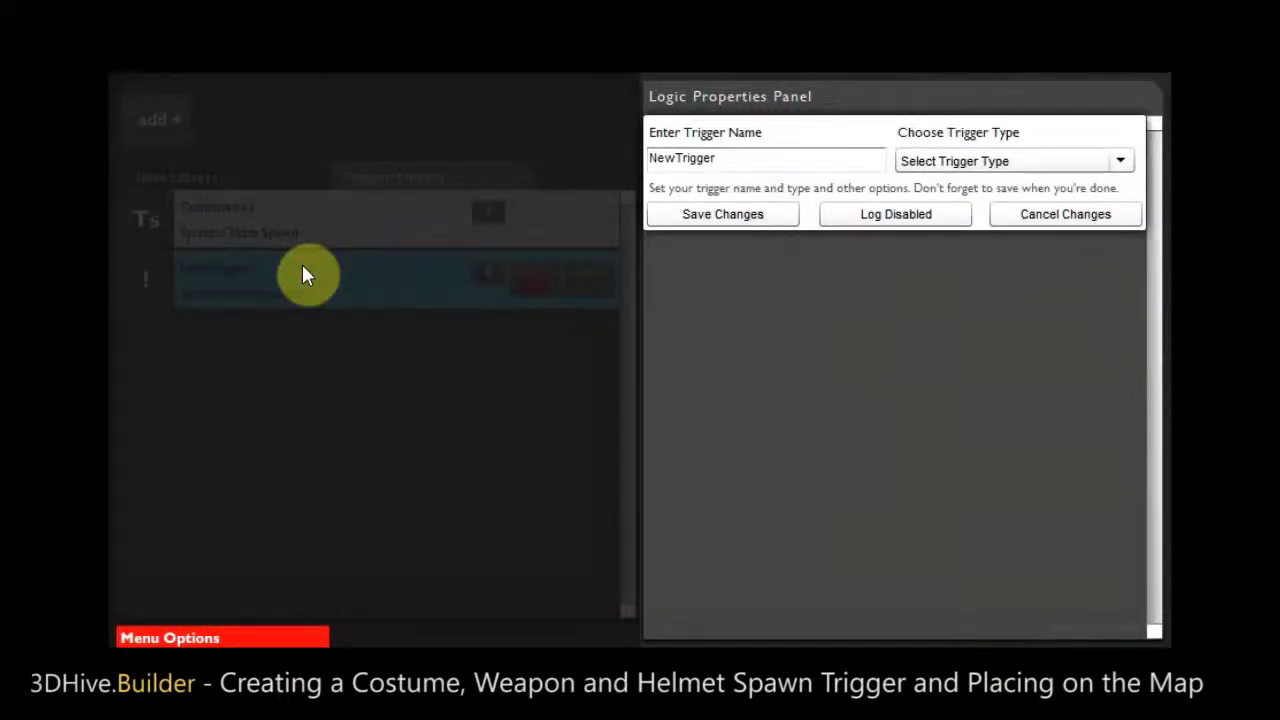
{"action": "left_click_drag", "start_coordinate": [808, 157], "coordinate": [672, 113]}
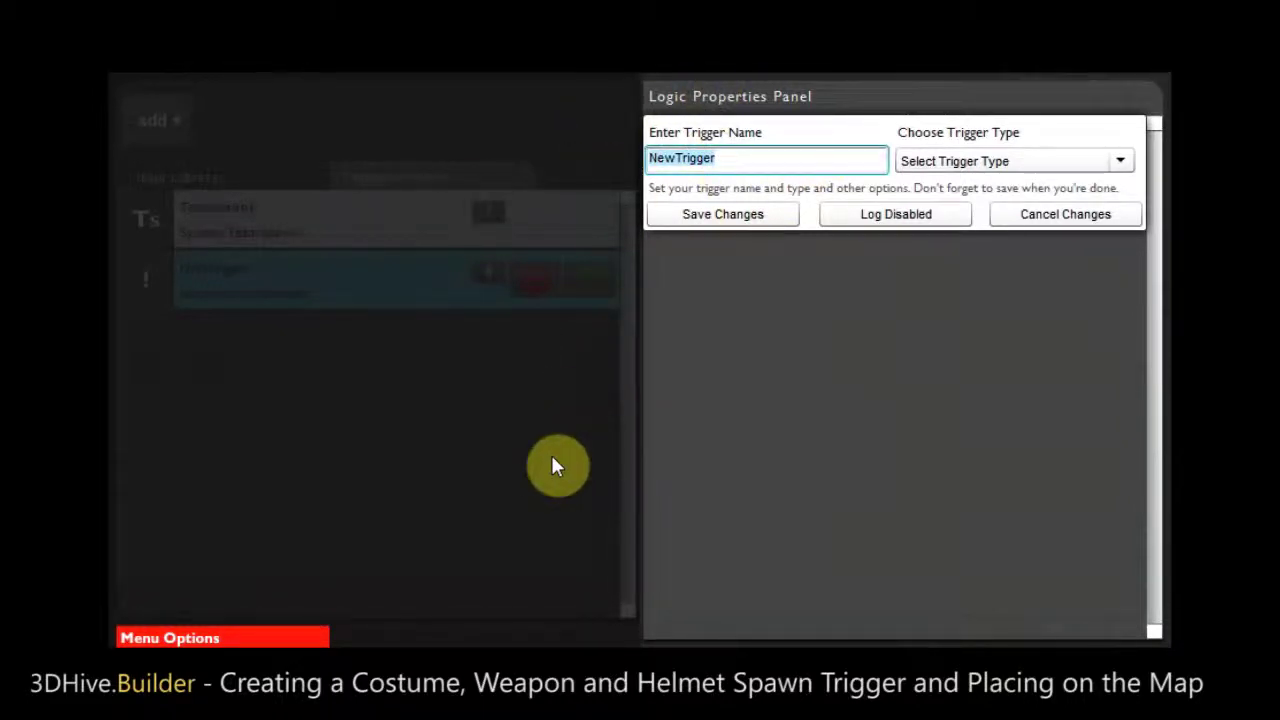
{"action": "type", "text": "My"}
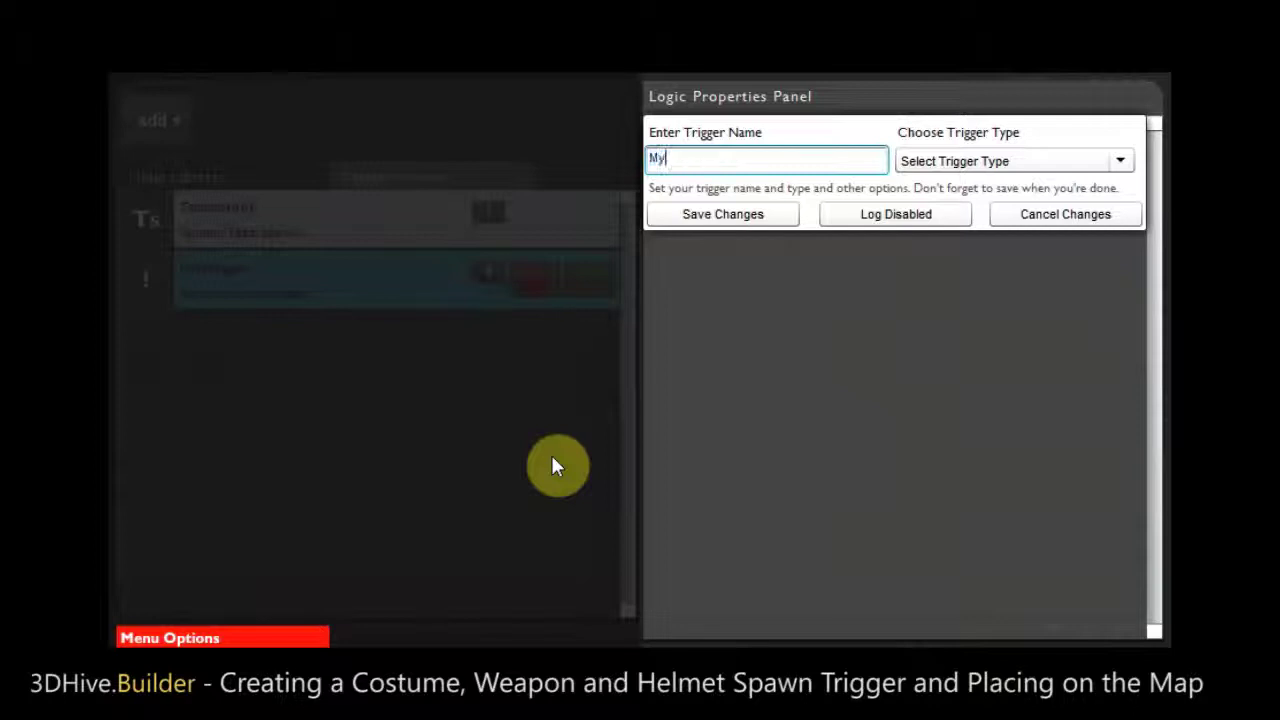
{"action": "type", "text": "CostumeTriger"}
{"action": "key", "text": "BackSpace"}
{"action": "key", "text": "BackSpace"}
{"action": "type", "text": "ger"}
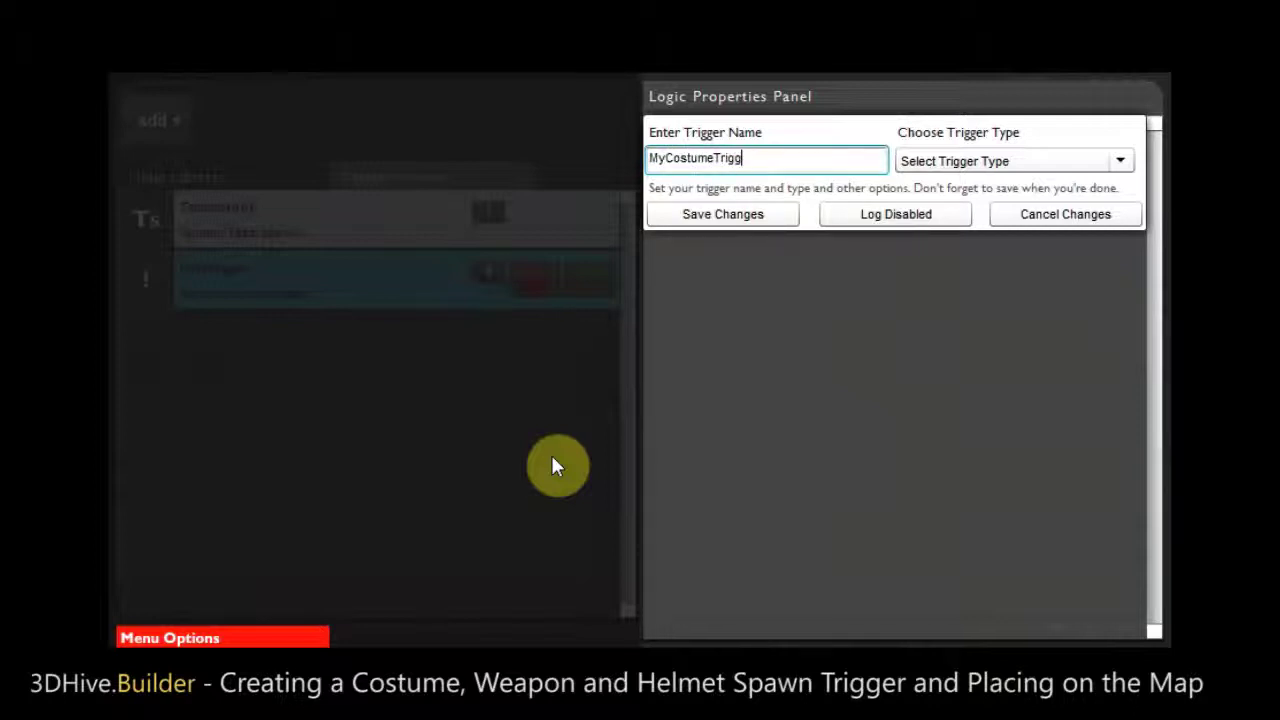
Step: Set MyCostumeTrigger's trigger type to Spawn and its spawn type to Costume
{"action": "left_click", "coordinate": [970, 162]}
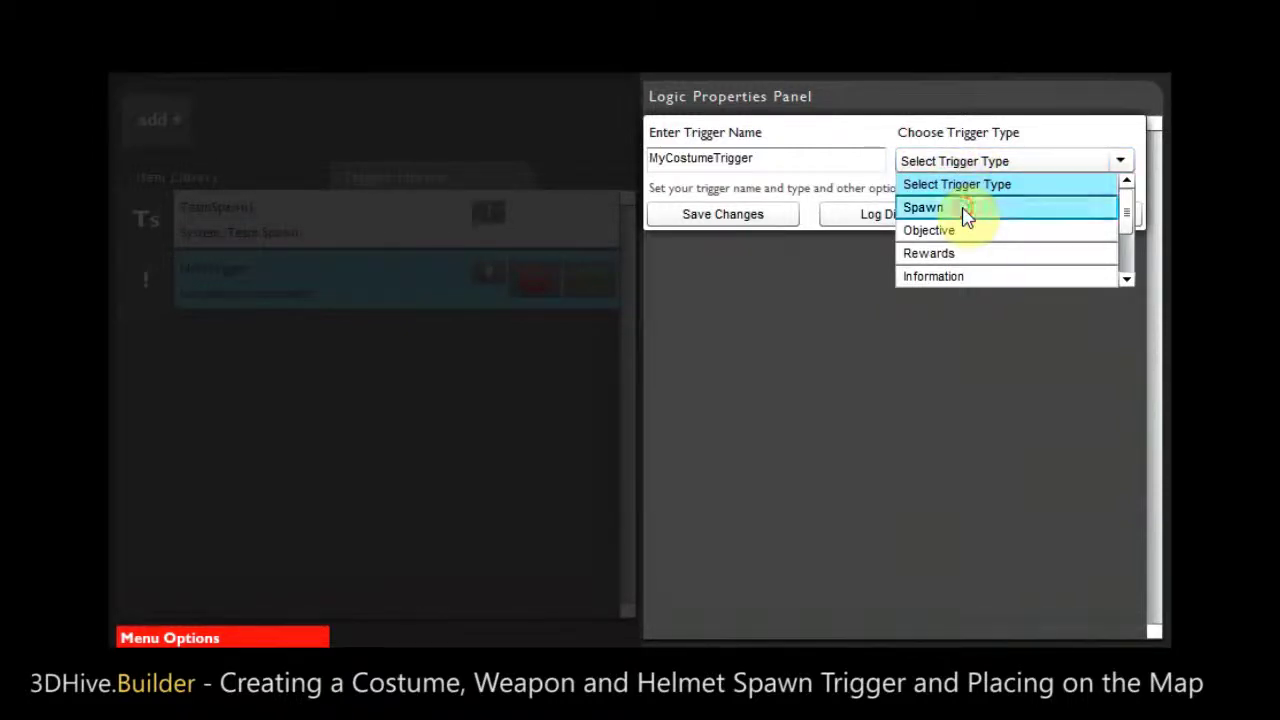
{"action": "left_click", "coordinate": [965, 214]}
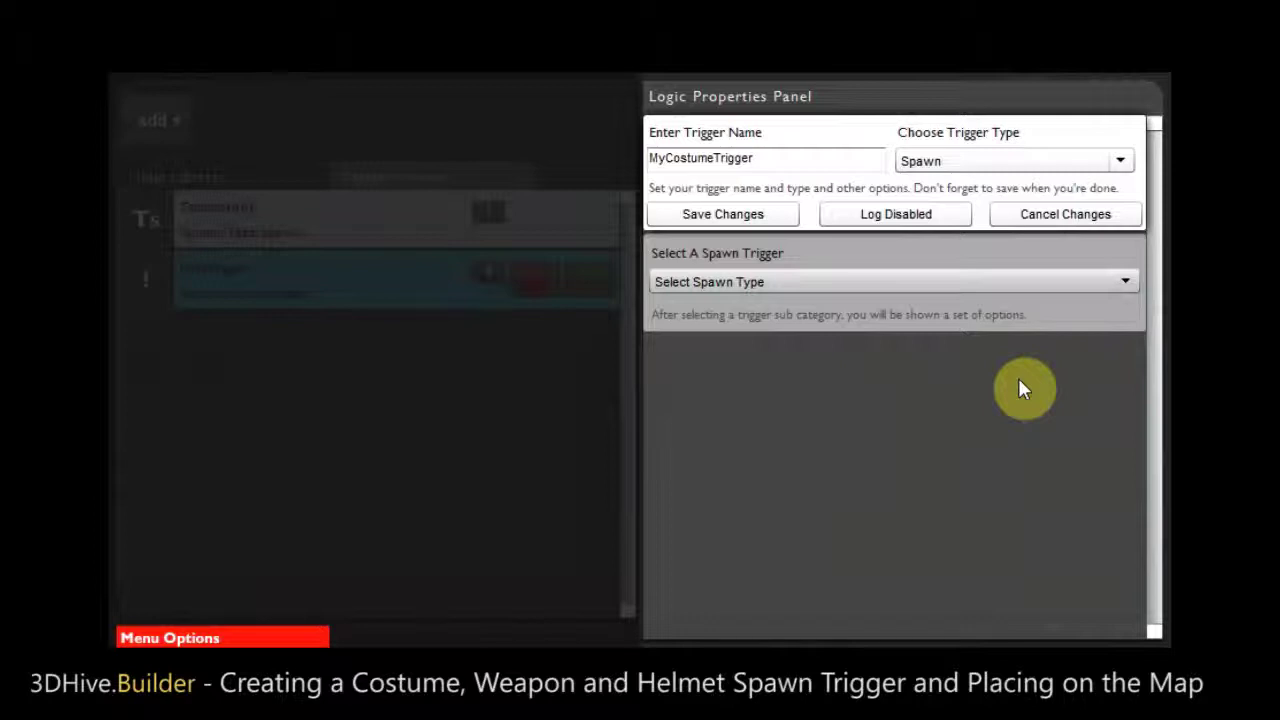
{"action": "left_click", "coordinate": [874, 283]}
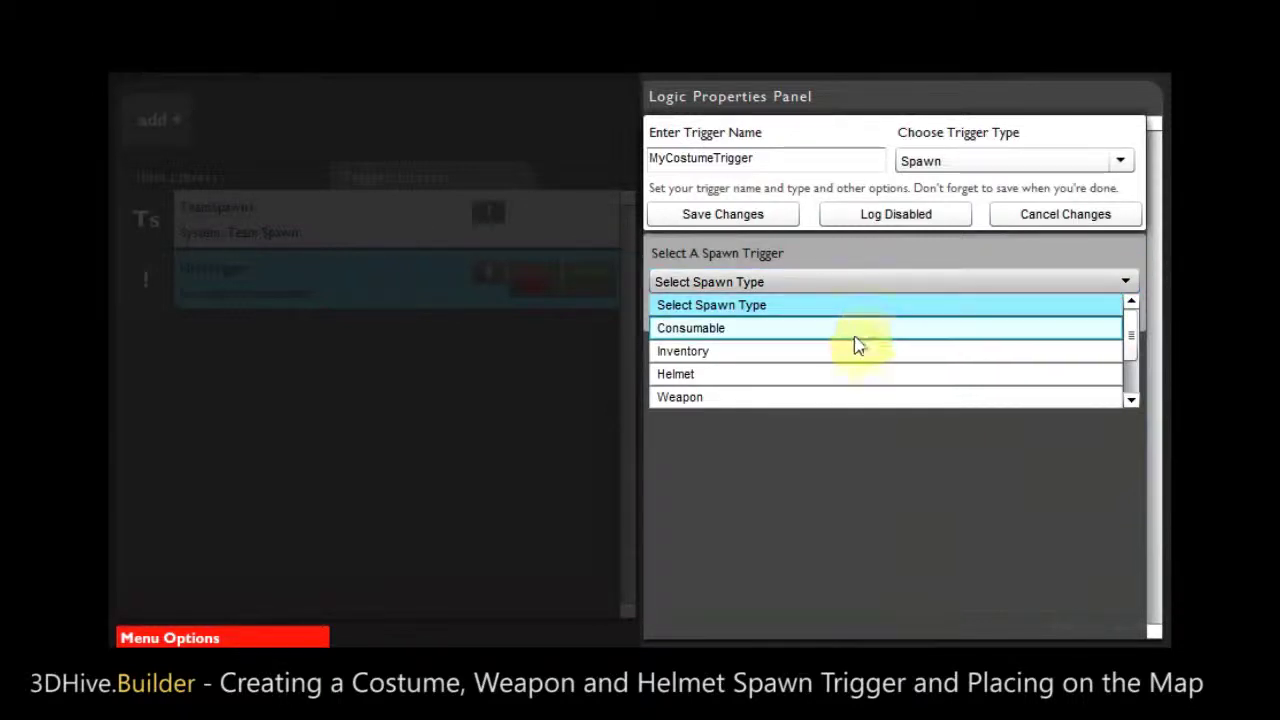
{"action": "left_click_drag", "start_coordinate": [1131, 329], "coordinate": [1131, 354]}
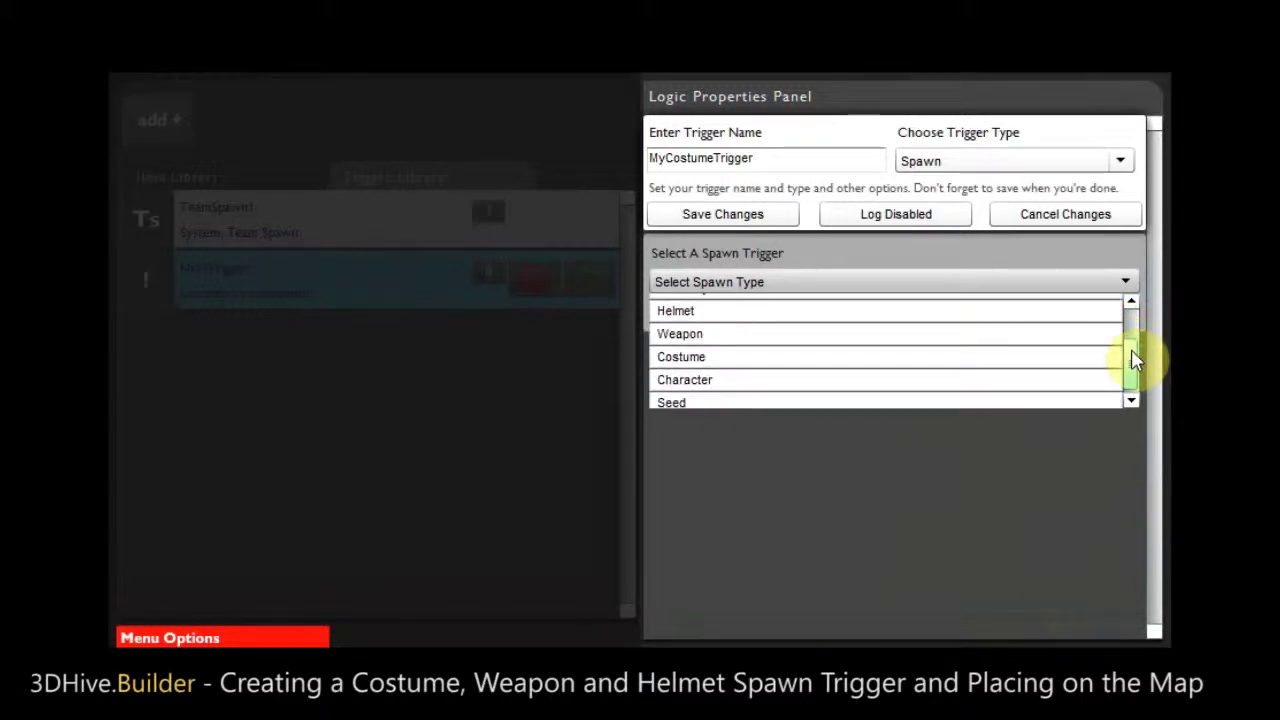
{"action": "left_click", "coordinate": [692, 356]}
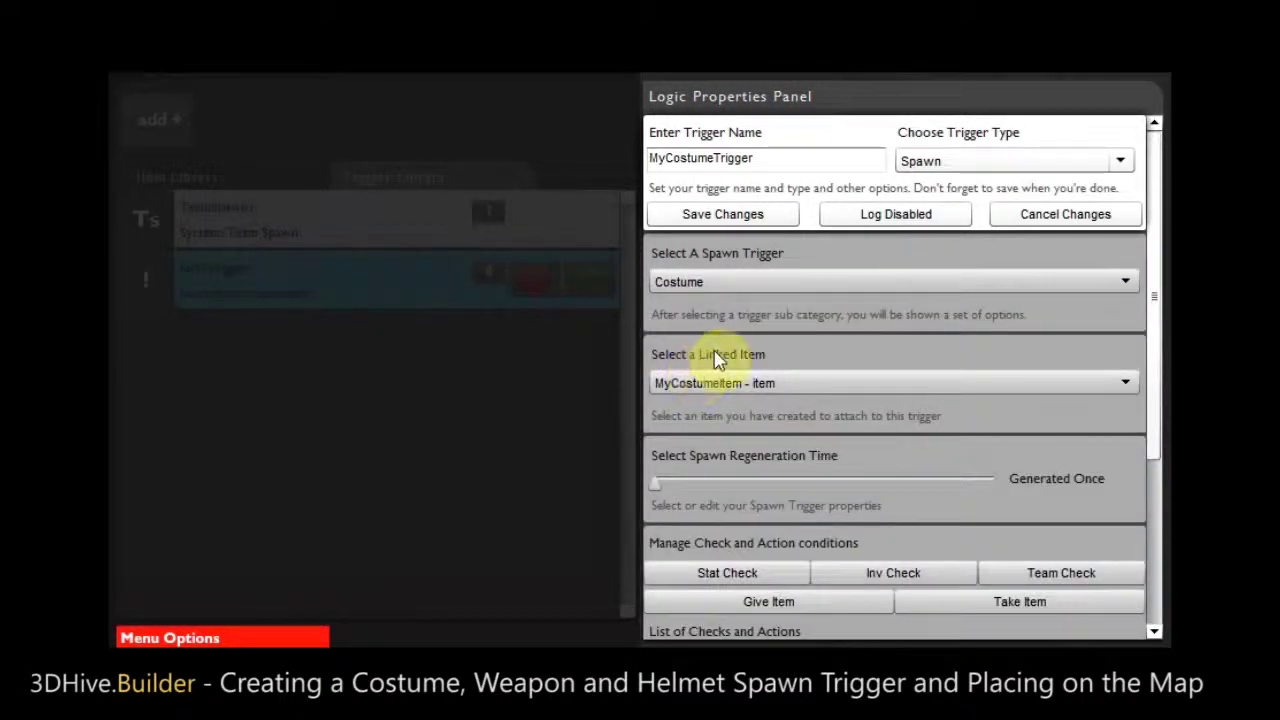
Step: Choose MyCostumeItem as the item linked to the costume spawn trigger
{"action": "left_click_drag", "start_coordinate": [1156, 242], "coordinate": [1158, 258]}
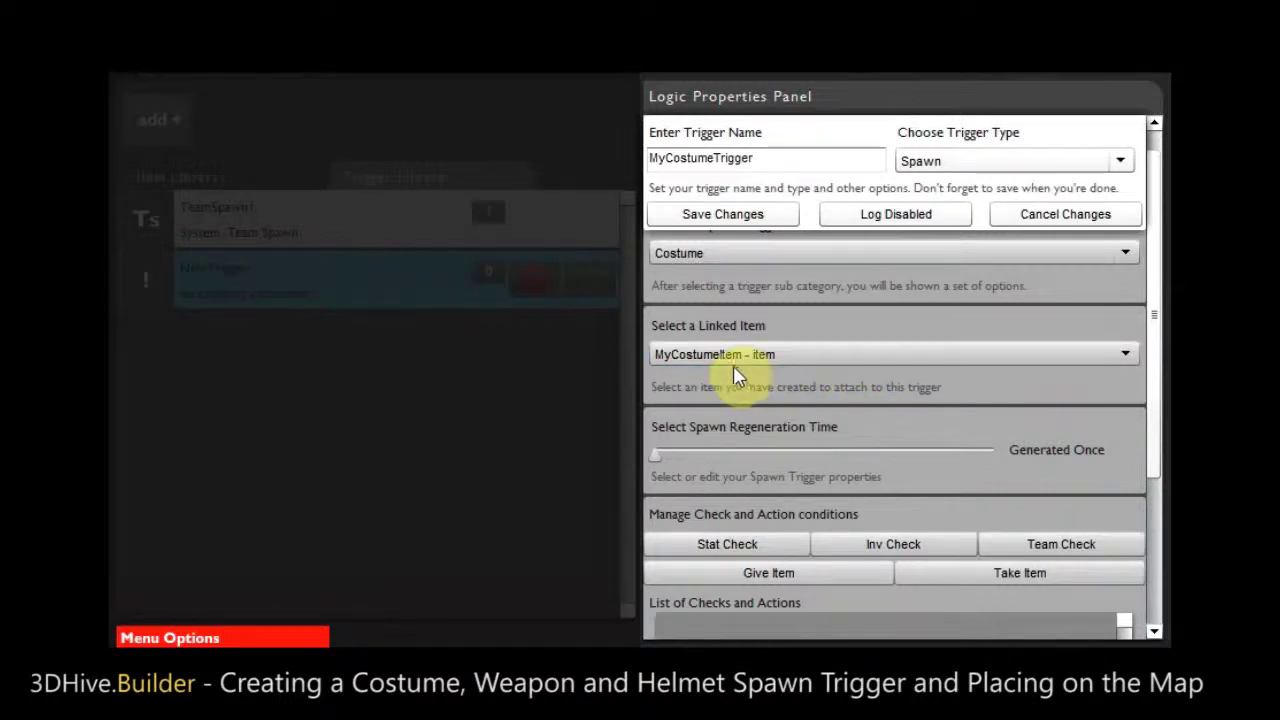
{"action": "left_click_drag", "start_coordinate": [1148, 344], "coordinate": [1155, 316]}
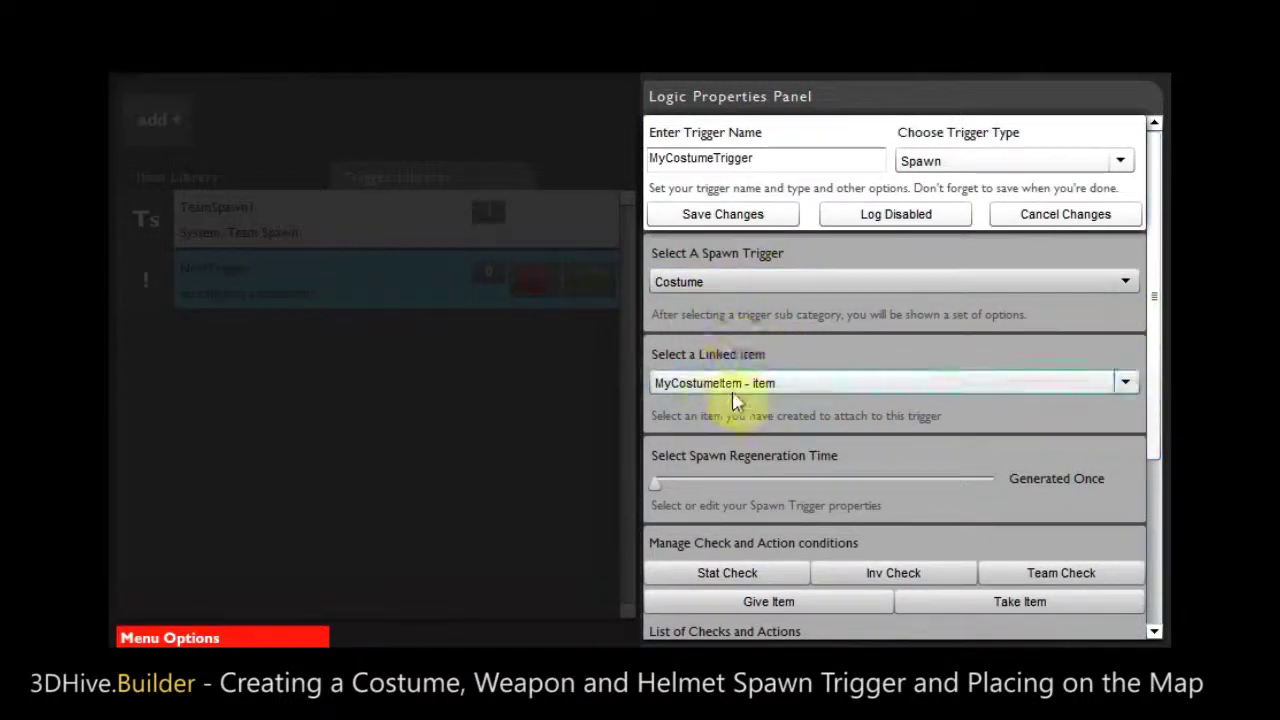
{"action": "left_click", "coordinate": [762, 384]}
{"action": "left_click", "coordinate": [764, 385]}
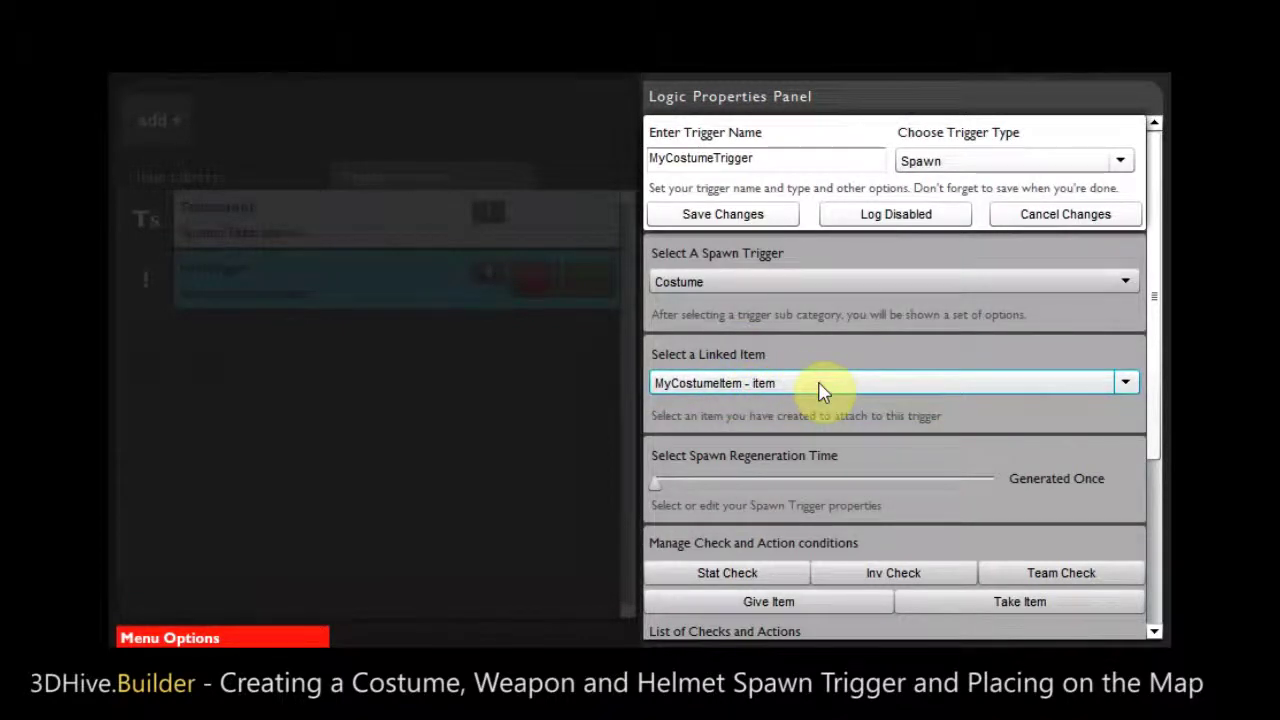
{"action": "left_click", "coordinate": [818, 384]}
{"action": "left_click", "coordinate": [764, 408]}
Step: Try a spawn regeneration time of 20 for the costume trigger and return it to Generated Once
{"action": "left_click_drag", "start_coordinate": [1157, 362], "coordinate": [1160, 392]}
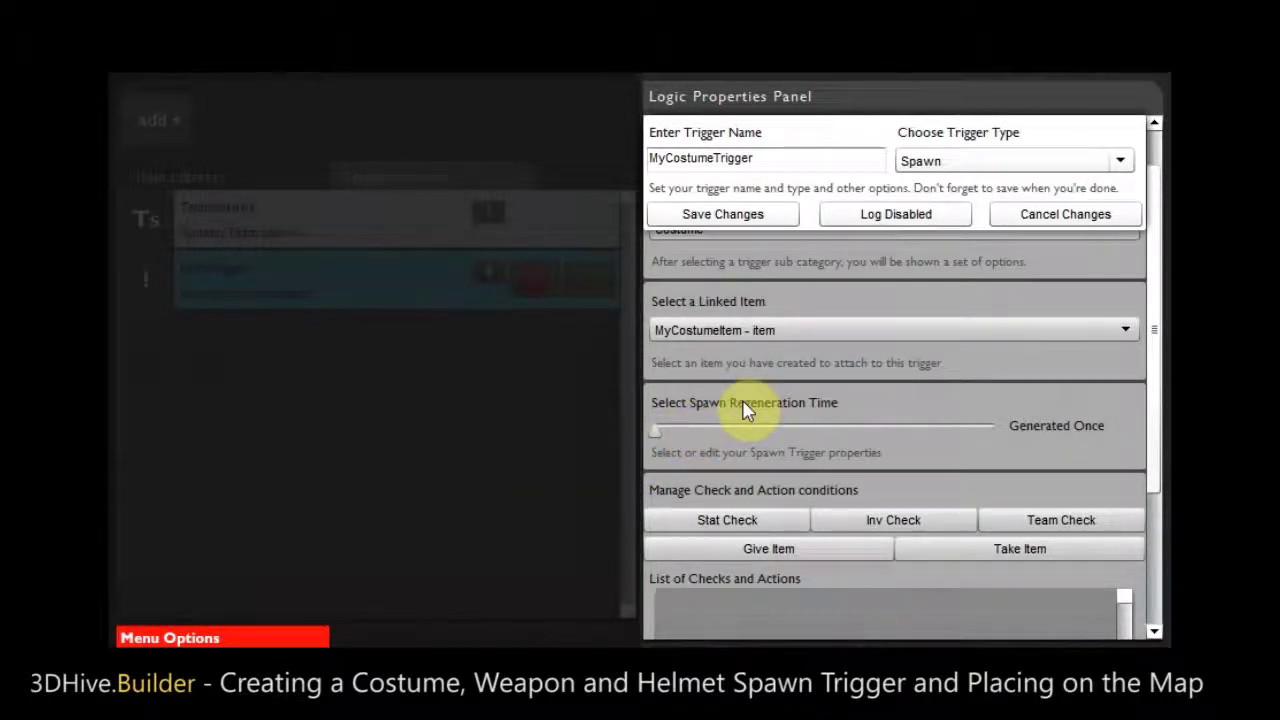
{"action": "mouse_move", "coordinate": [657, 432]}
{"action": "left_mouse_down"}
{"action": "mouse_move", "coordinate": [693, 441]}
{"action": "mouse_move", "coordinate": [672, 443]}
{"action": "left_mouse_up"}
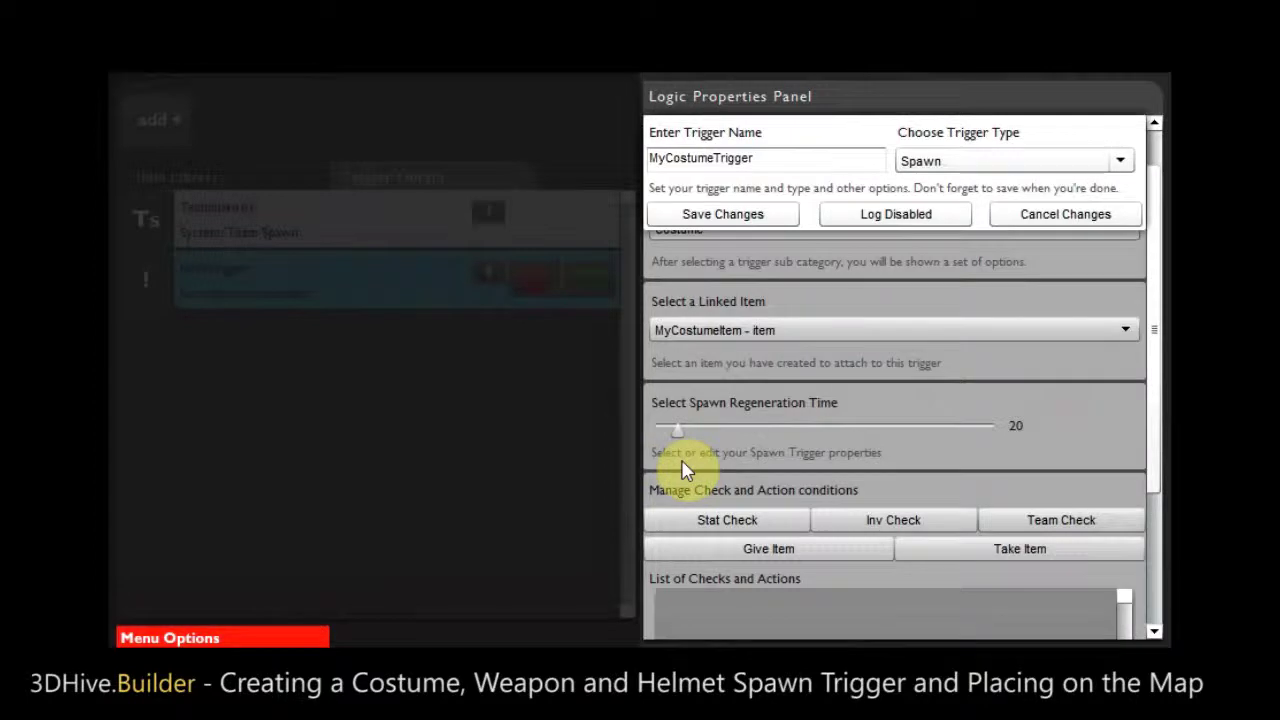
{"action": "left_click_drag", "start_coordinate": [676, 440], "coordinate": [672, 437]}
{"action": "left_click_drag", "start_coordinate": [671, 437], "coordinate": [640, 453]}
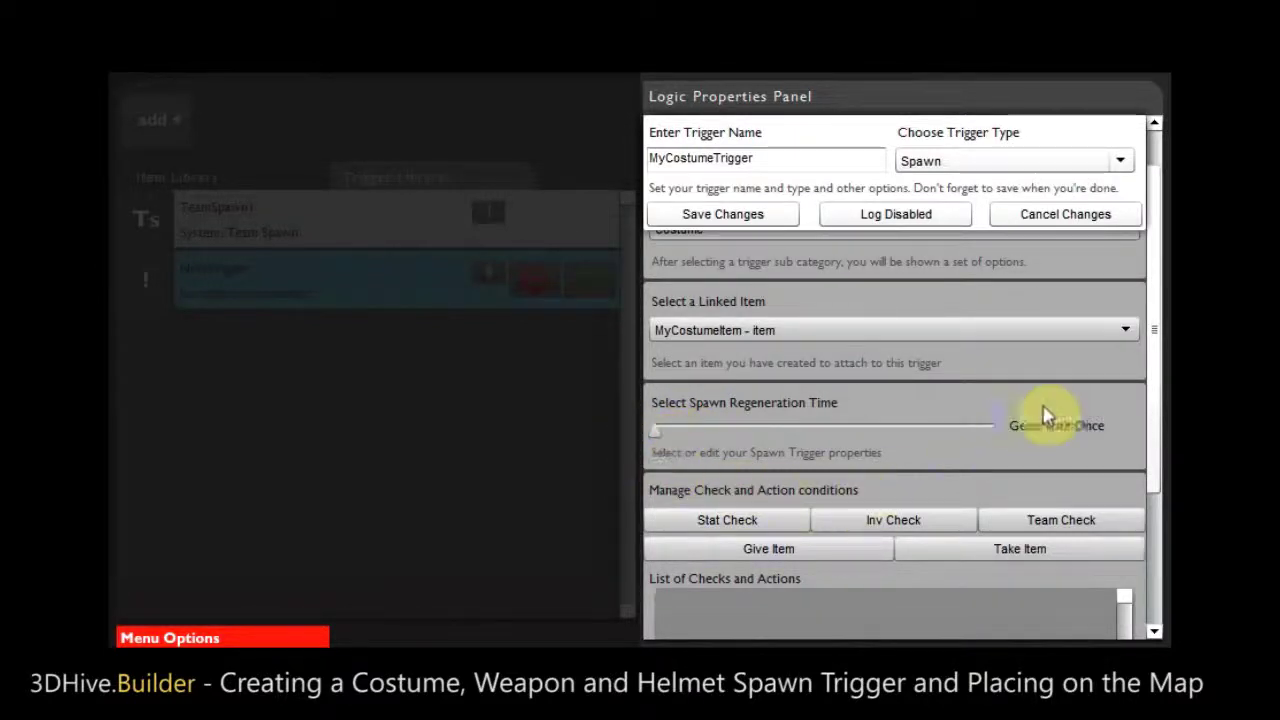
Step: Reselect MyCostumeItem as the linked item and save the costume trigger's changes
{"action": "left_click_drag", "start_coordinate": [1155, 378], "coordinate": [1154, 351]}
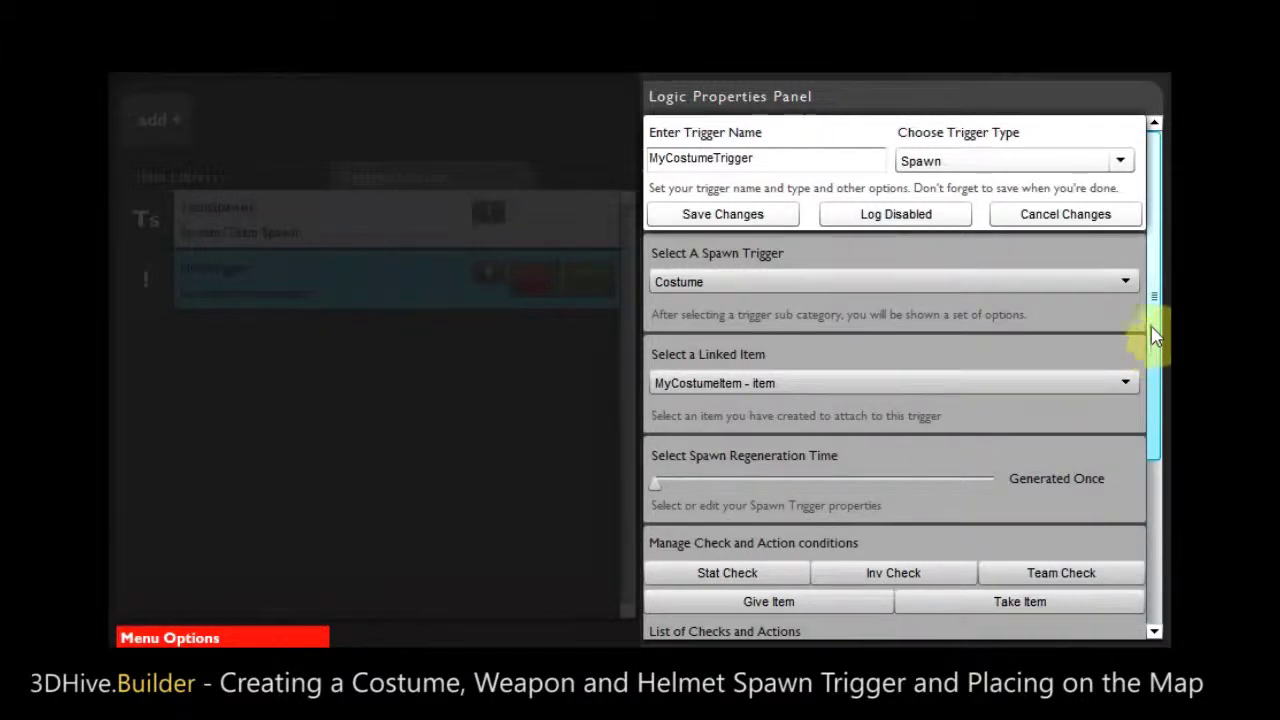
{"action": "left_click", "coordinate": [745, 386]}
{"action": "left_click", "coordinate": [730, 408]}
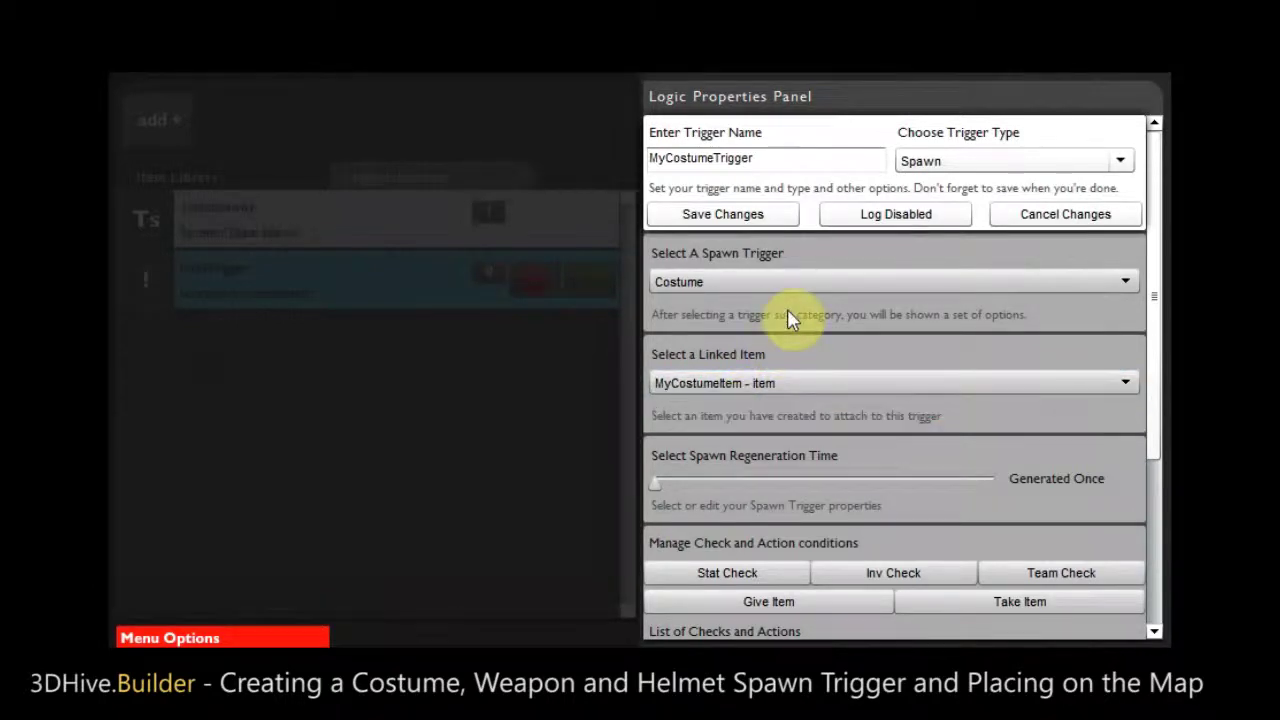
{"action": "left_click", "coordinate": [770, 220]}
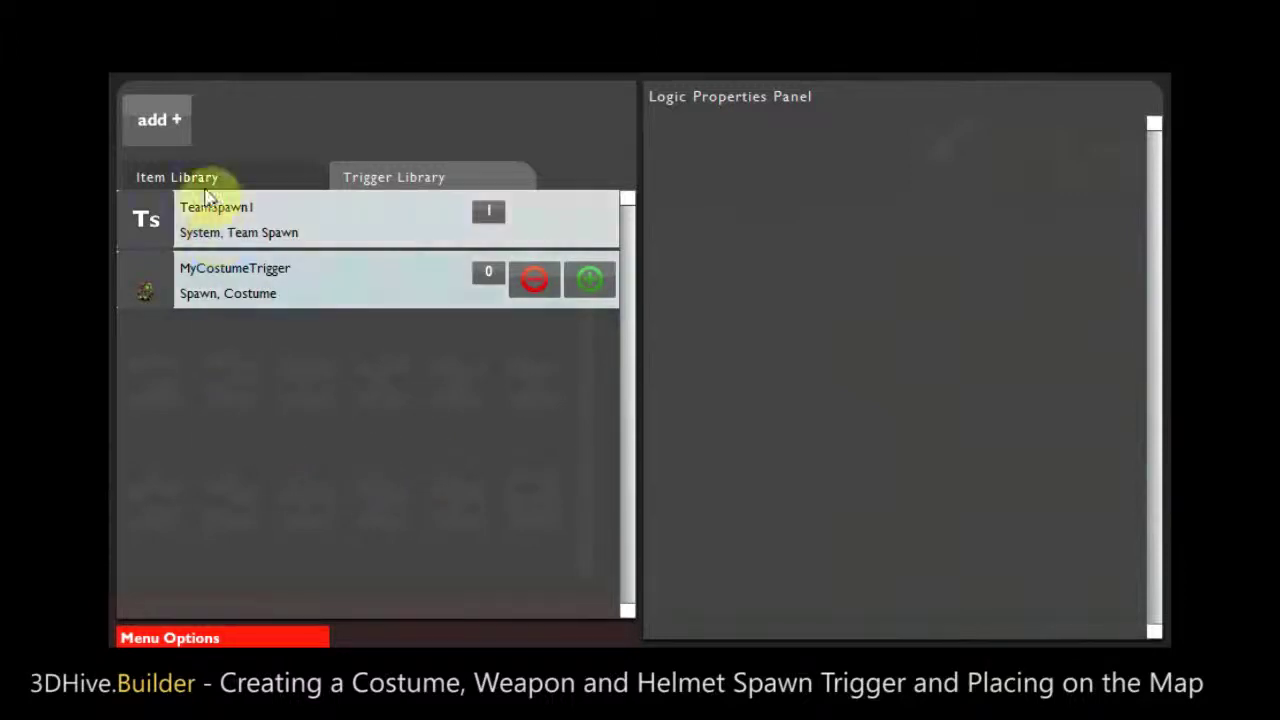
Step: Add another trigger and name it MyHelmetTrigger
{"action": "mouse_move", "coordinate": [166, 117]}
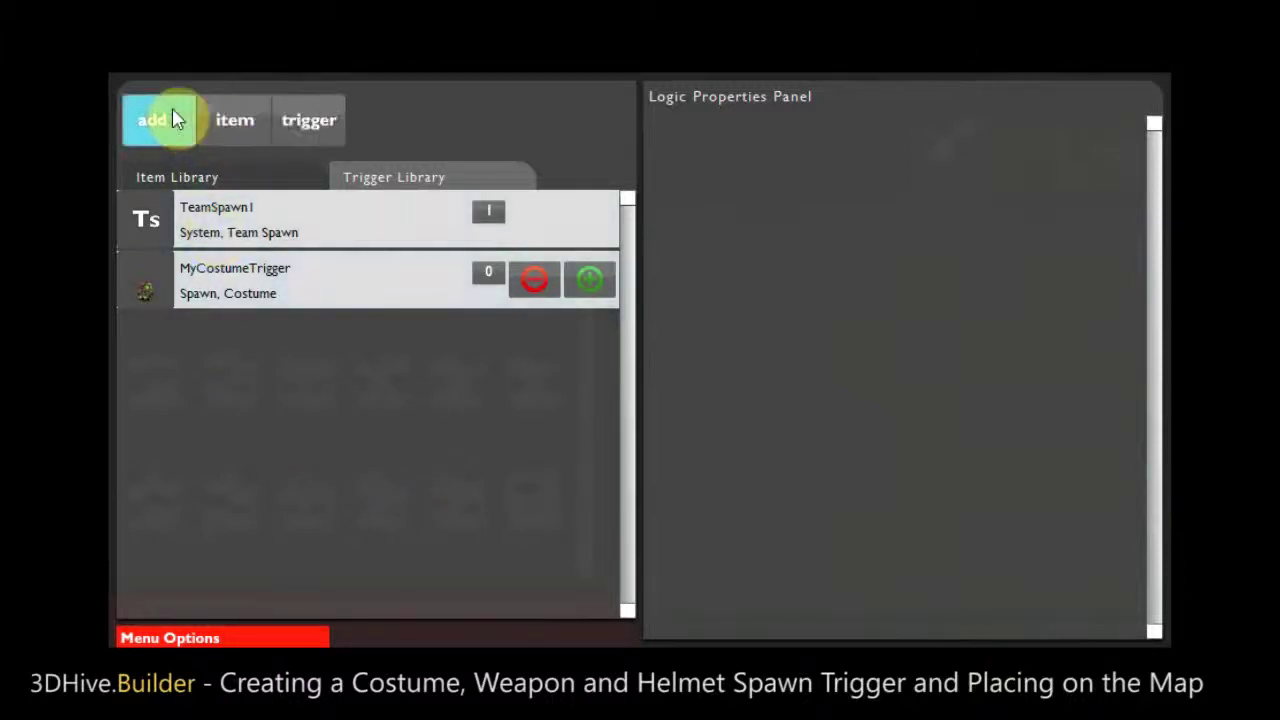
{"action": "left_click", "coordinate": [308, 124]}
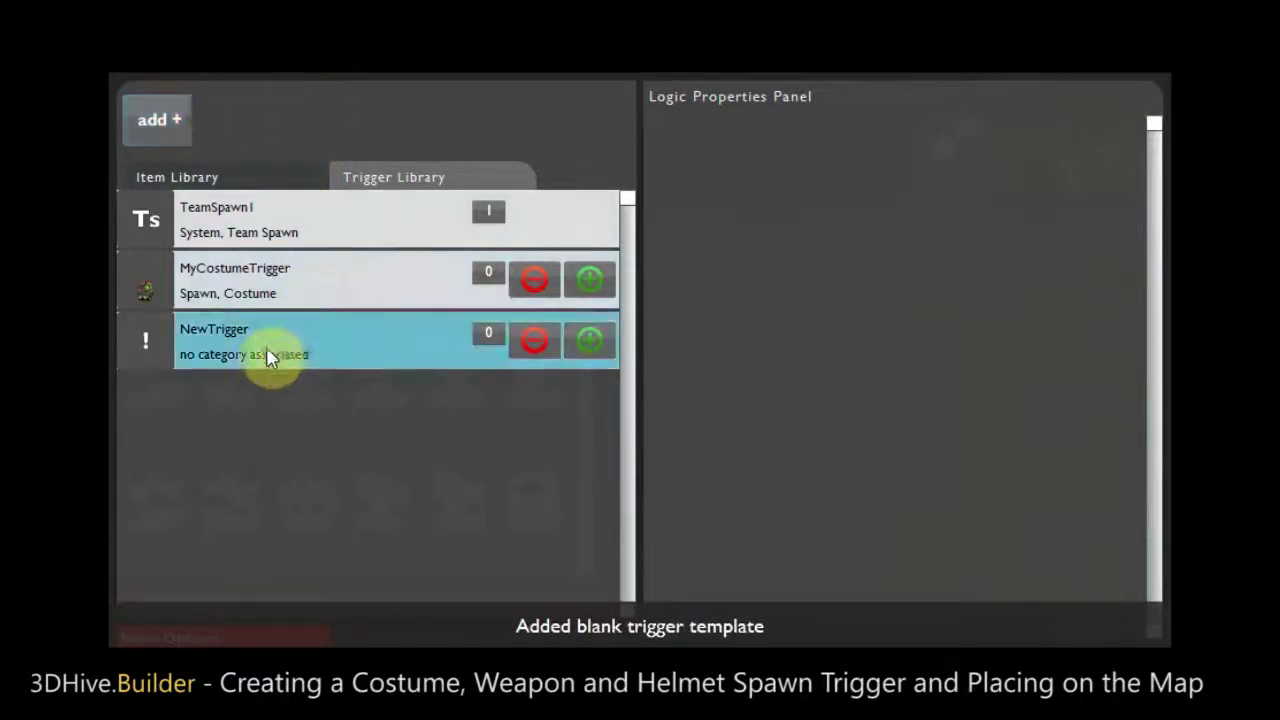
{"action": "left_click", "coordinate": [265, 340]}
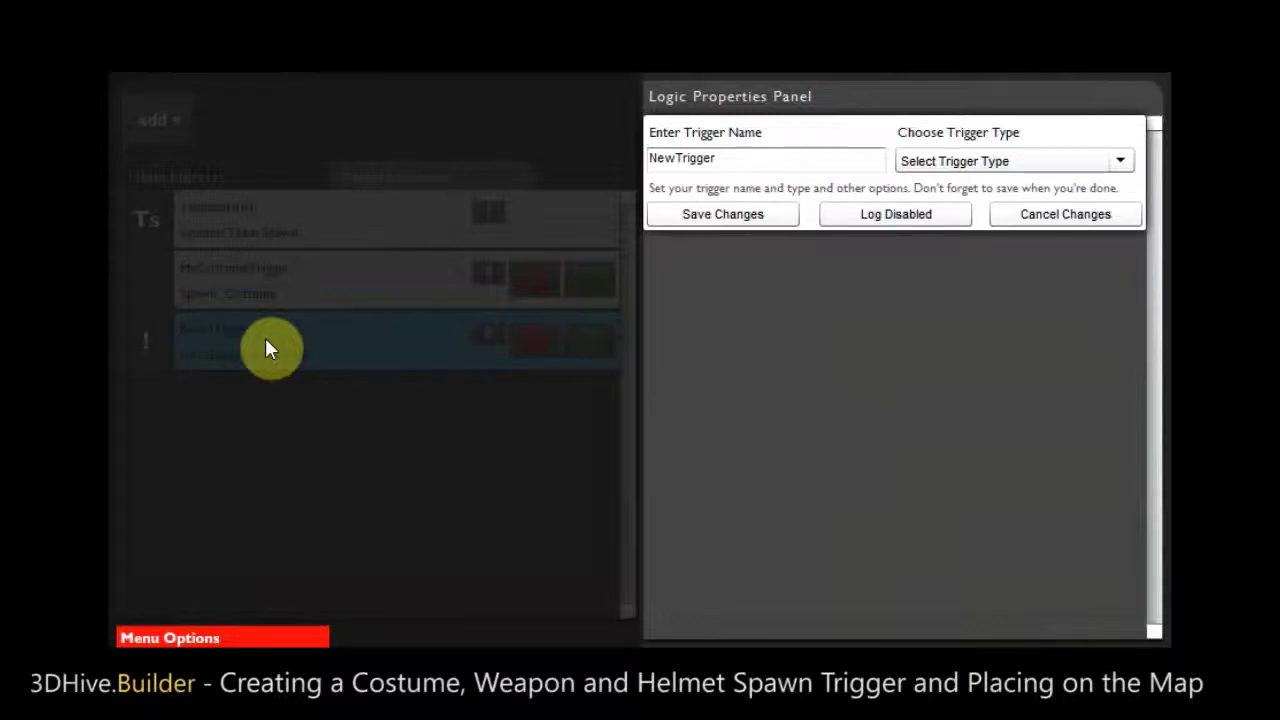
{"action": "left_click", "coordinate": [778, 157]}
{"action": "left_click_drag", "start_coordinate": [712, 157], "coordinate": [575, 154]}
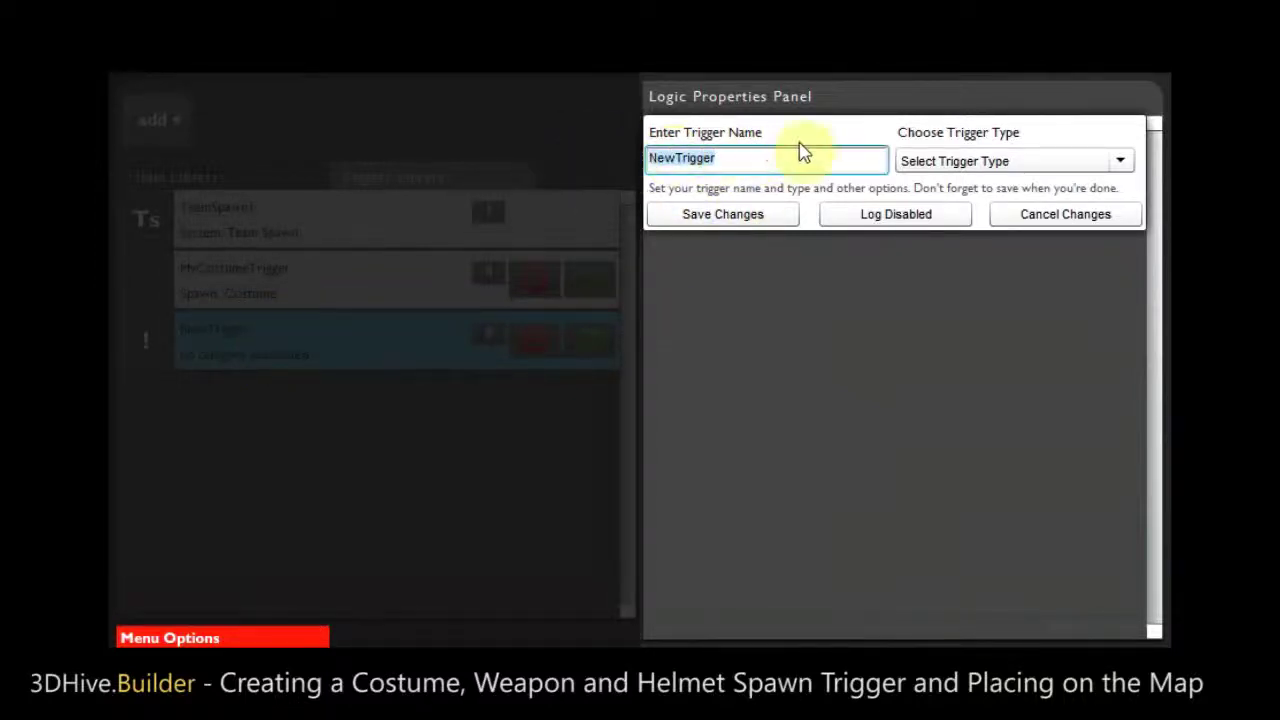
{"action": "type", "text": "MyHel"}
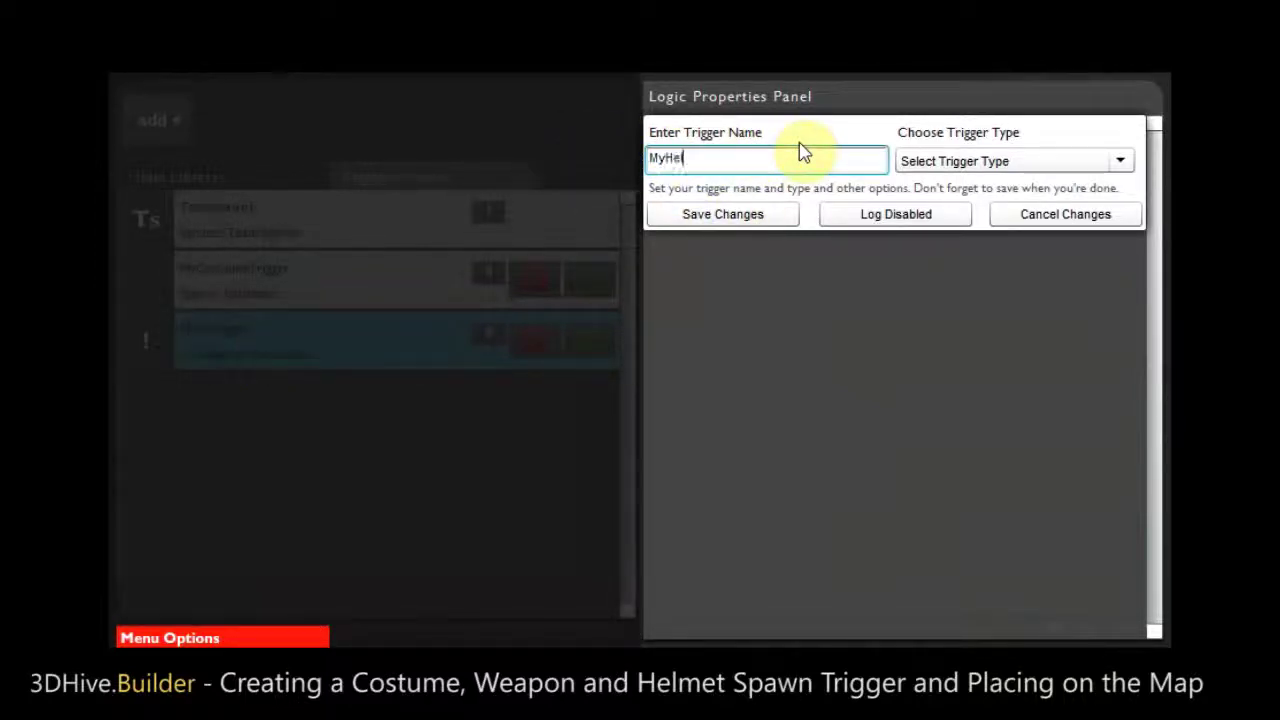
{"action": "type", "text": "metTrigger"}
Step: Set MyHelmetTrigger's trigger type to Spawn and its spawn type to Helmet
{"action": "left_click", "coordinate": [945, 165]}
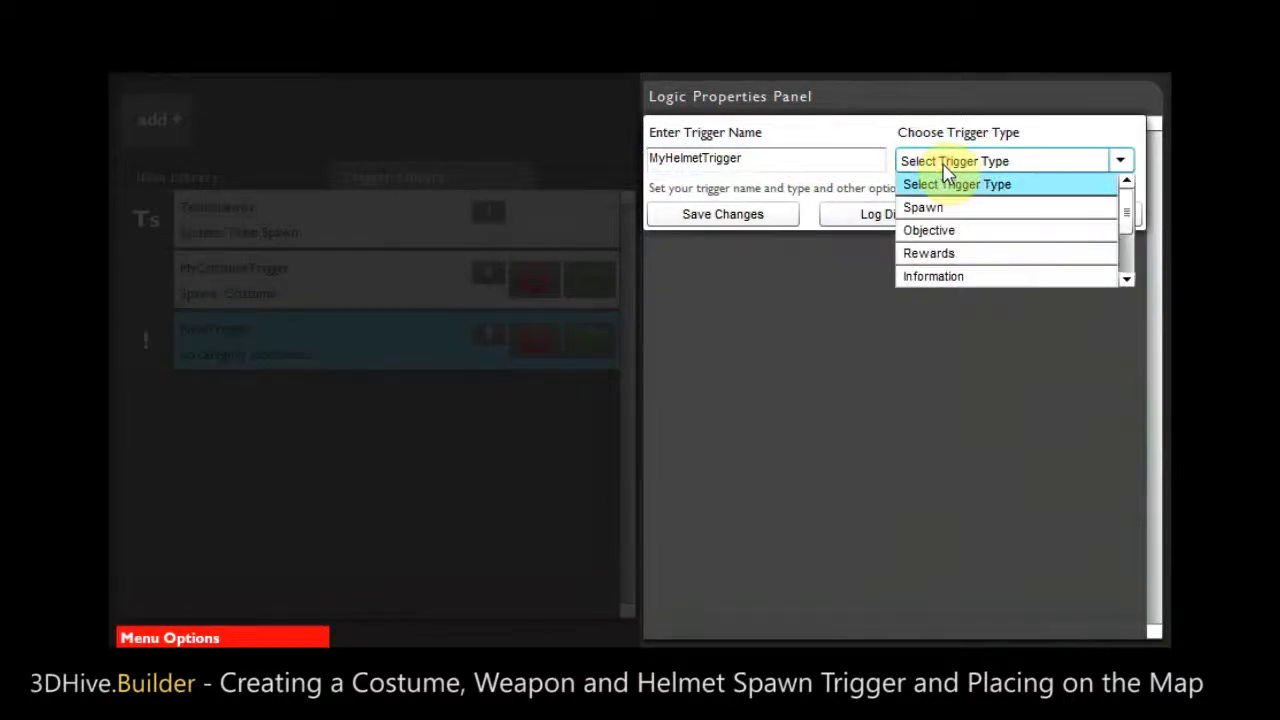
{"action": "left_click", "coordinate": [924, 209]}
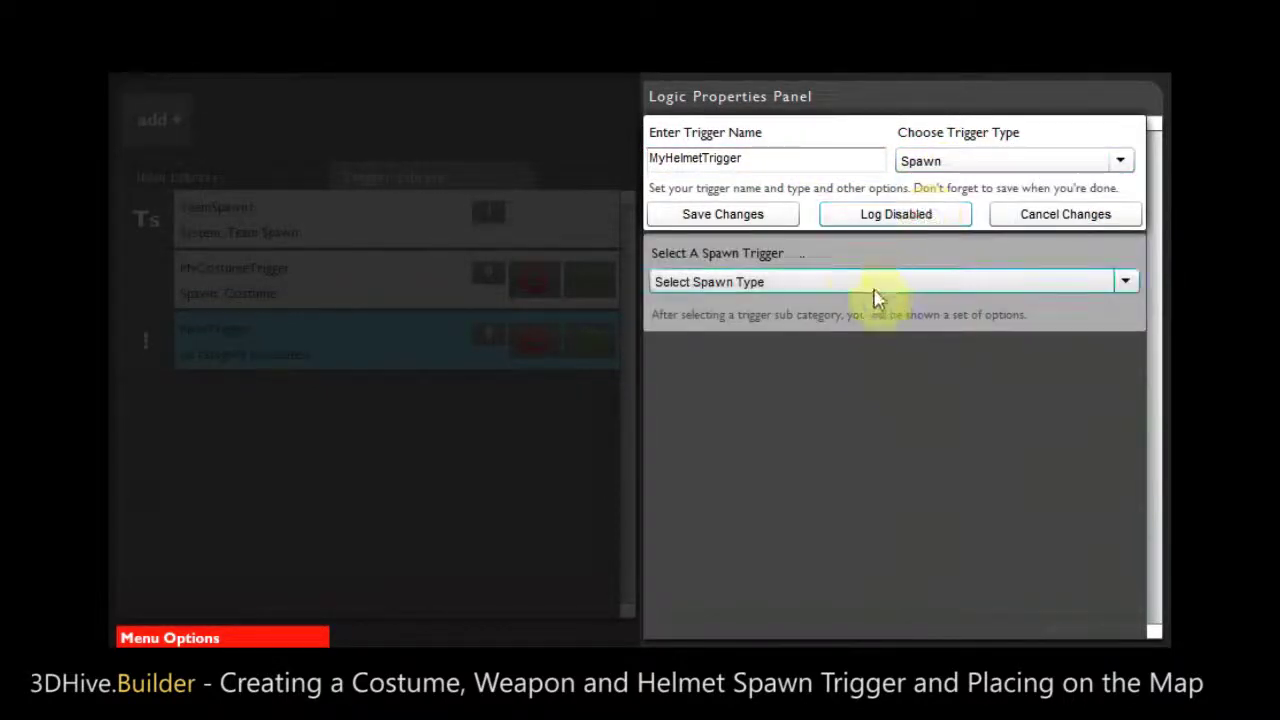
{"action": "left_click", "coordinate": [788, 283]}
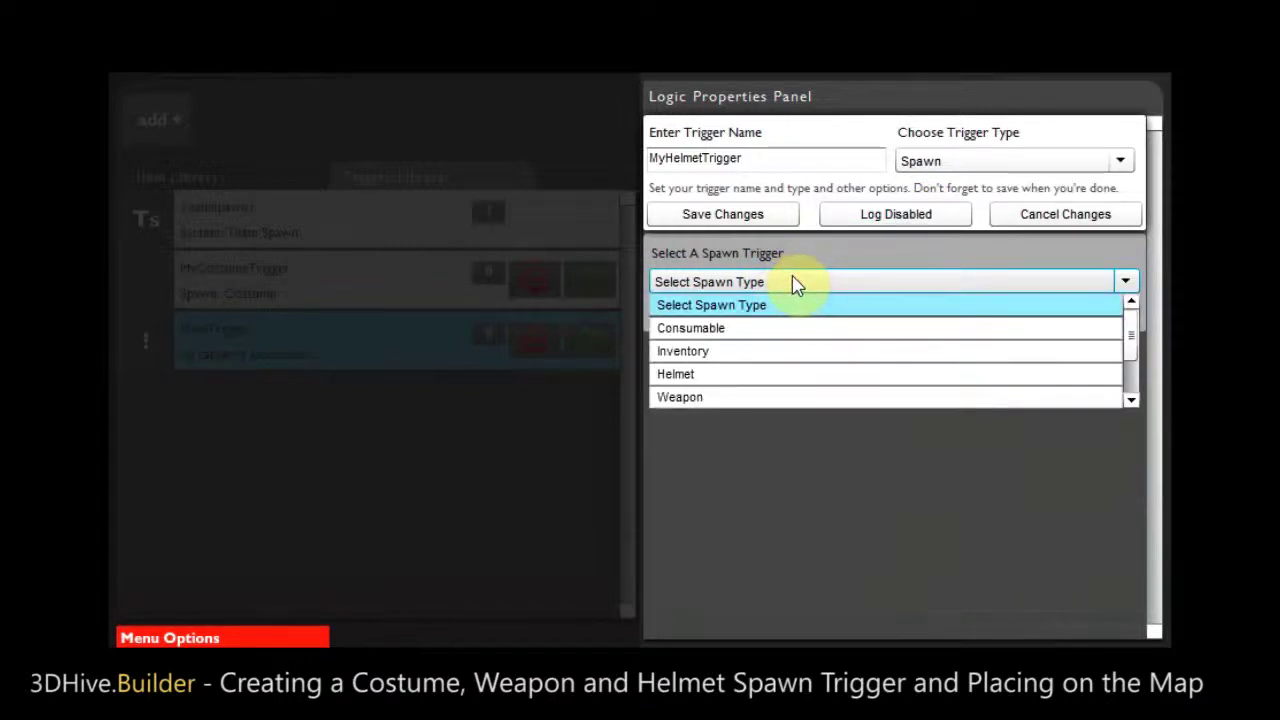
{"action": "scroll", "coordinate": [780, 336], "scroll_direction": "down", "scroll_amount": 1}
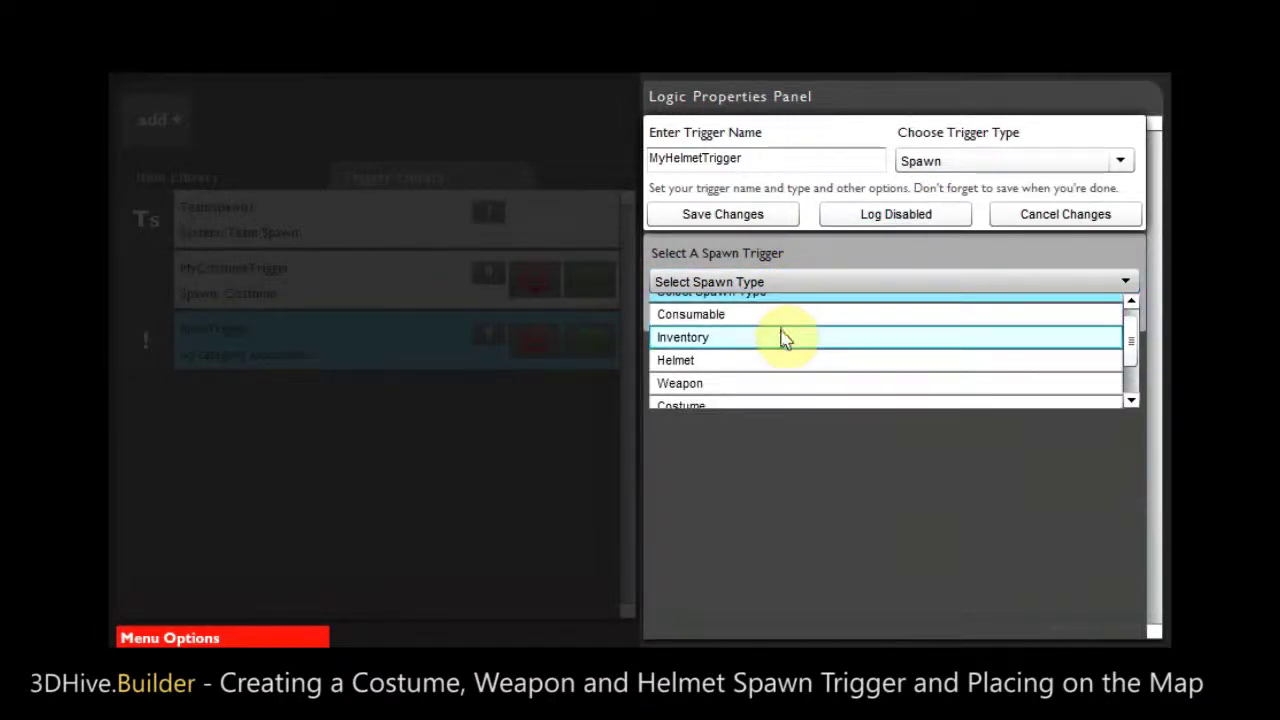
{"action": "left_click", "coordinate": [685, 362]}
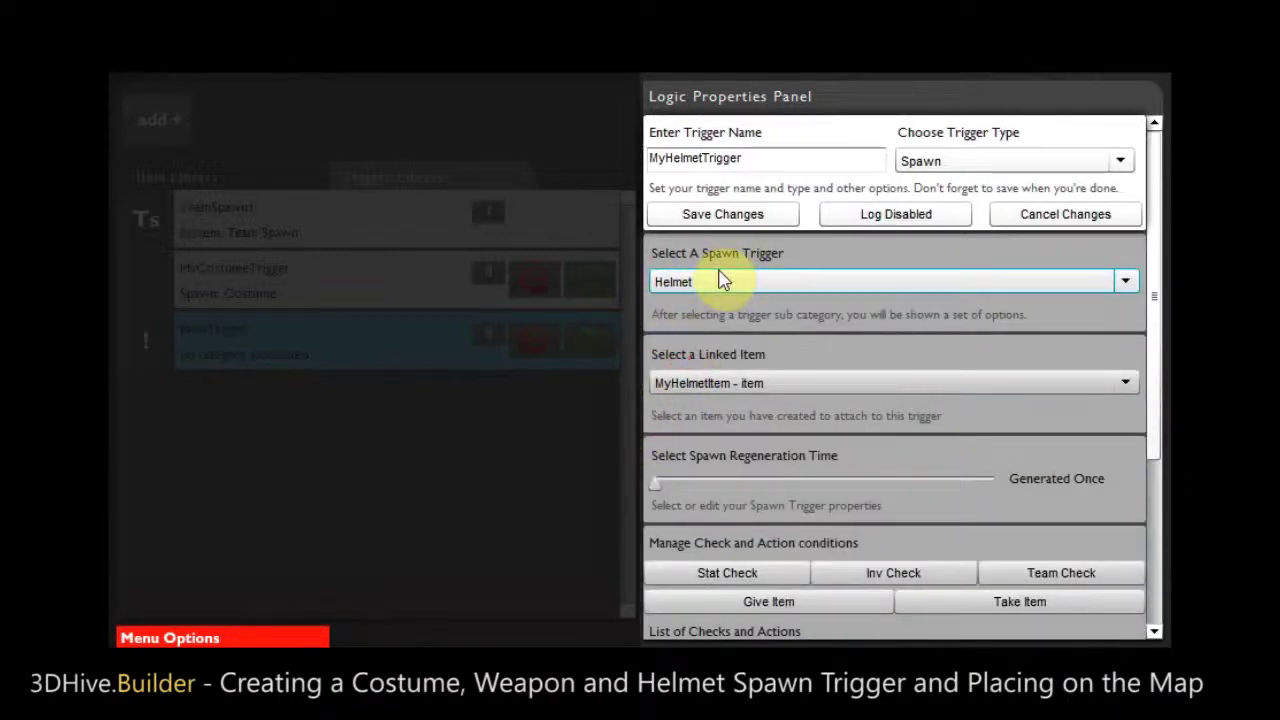
Step: Keep MyHelmetItem as the helmet trigger's linked item and save the changes
{"action": "left_click", "coordinate": [748, 384]}
{"action": "left_click", "coordinate": [929, 385]}
{"action": "left_click", "coordinate": [929, 382]}
{"action": "left_click", "coordinate": [930, 387]}
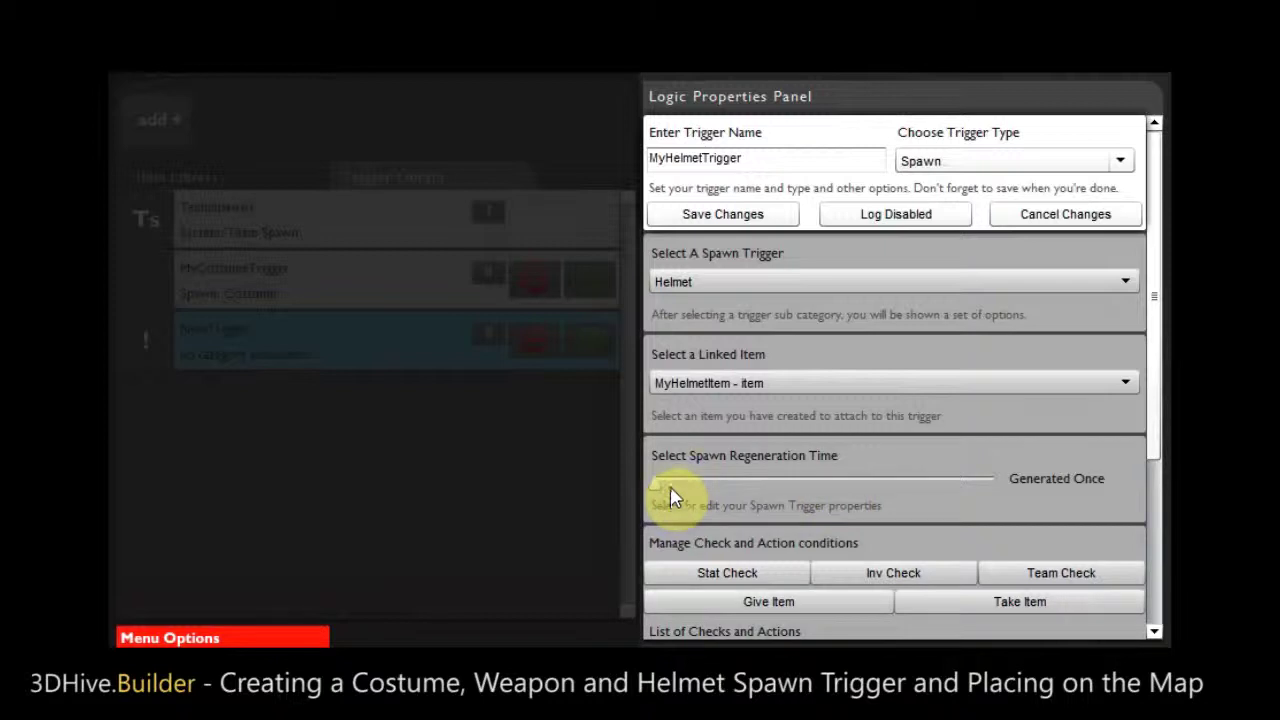
{"action": "left_click", "coordinate": [724, 216]}
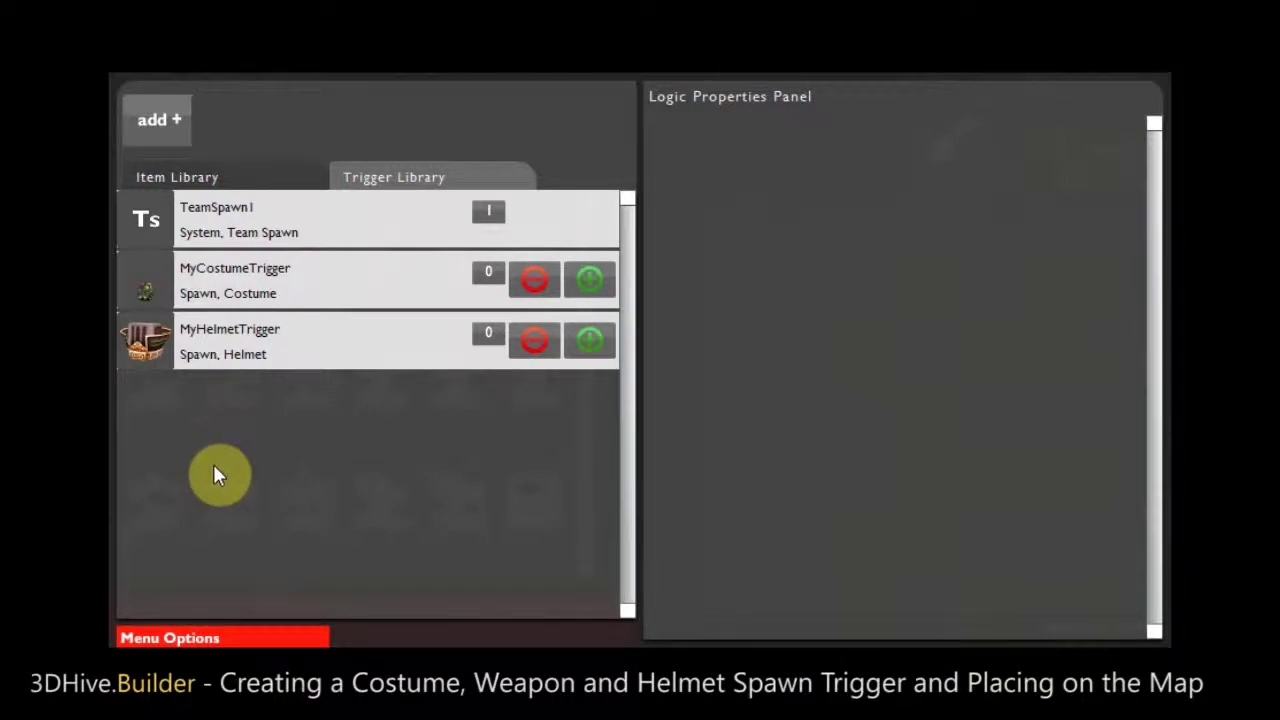
Step: Add another blank trigger to the library and name it MyWeaponTrigger
{"action": "left_click", "coordinate": [155, 130]}
{"action": "left_click", "coordinate": [307, 131]}
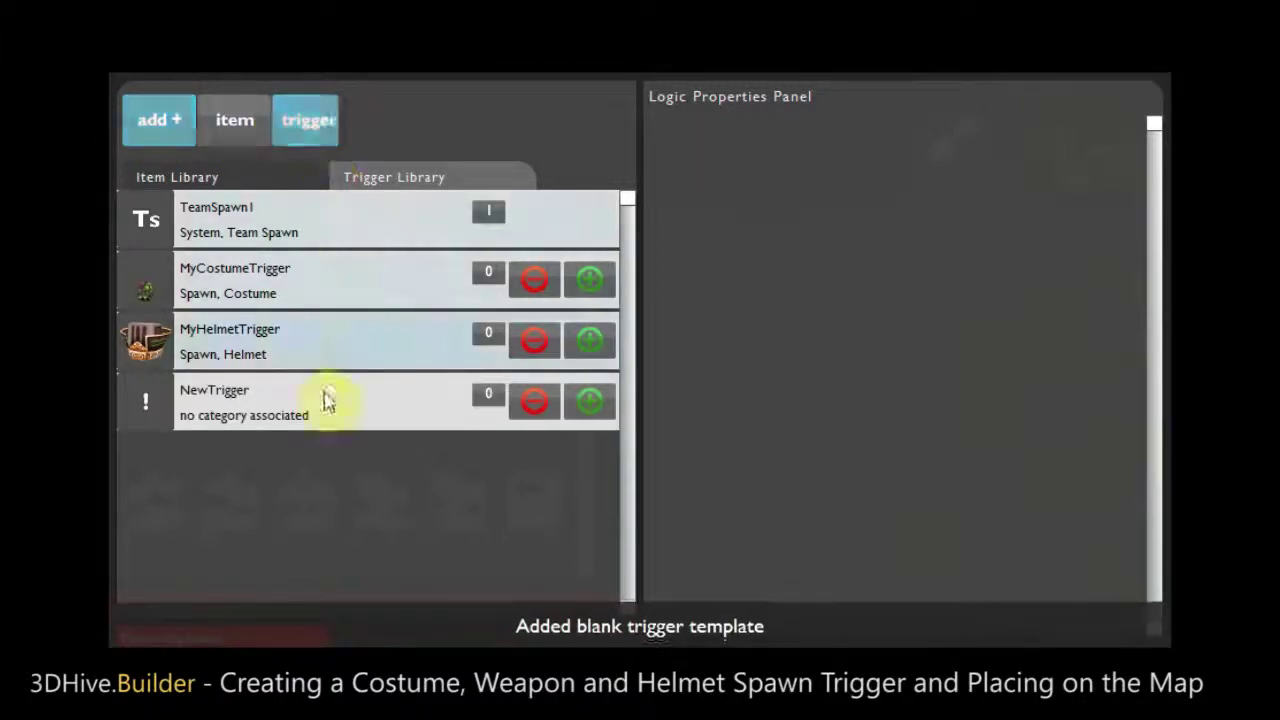
{"action": "left_click", "coordinate": [326, 424]}
{"action": "left_click", "coordinate": [335, 411]}
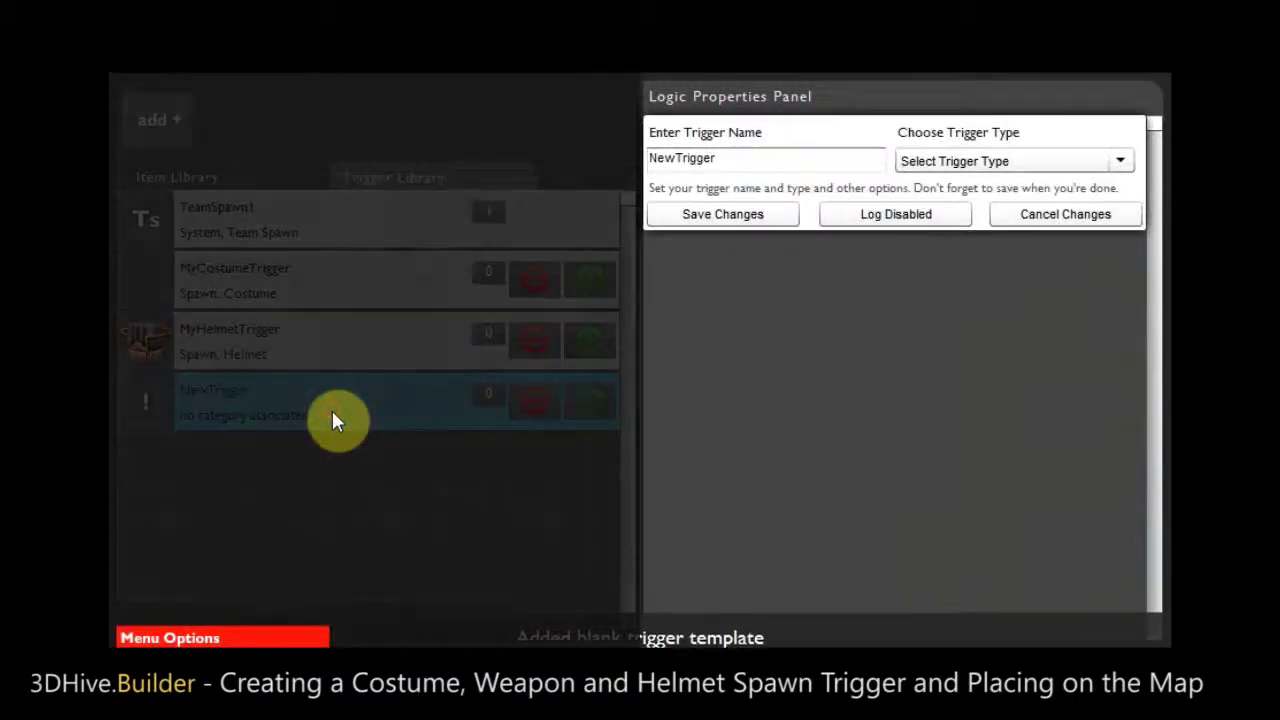
{"action": "left_click", "coordinate": [791, 157]}
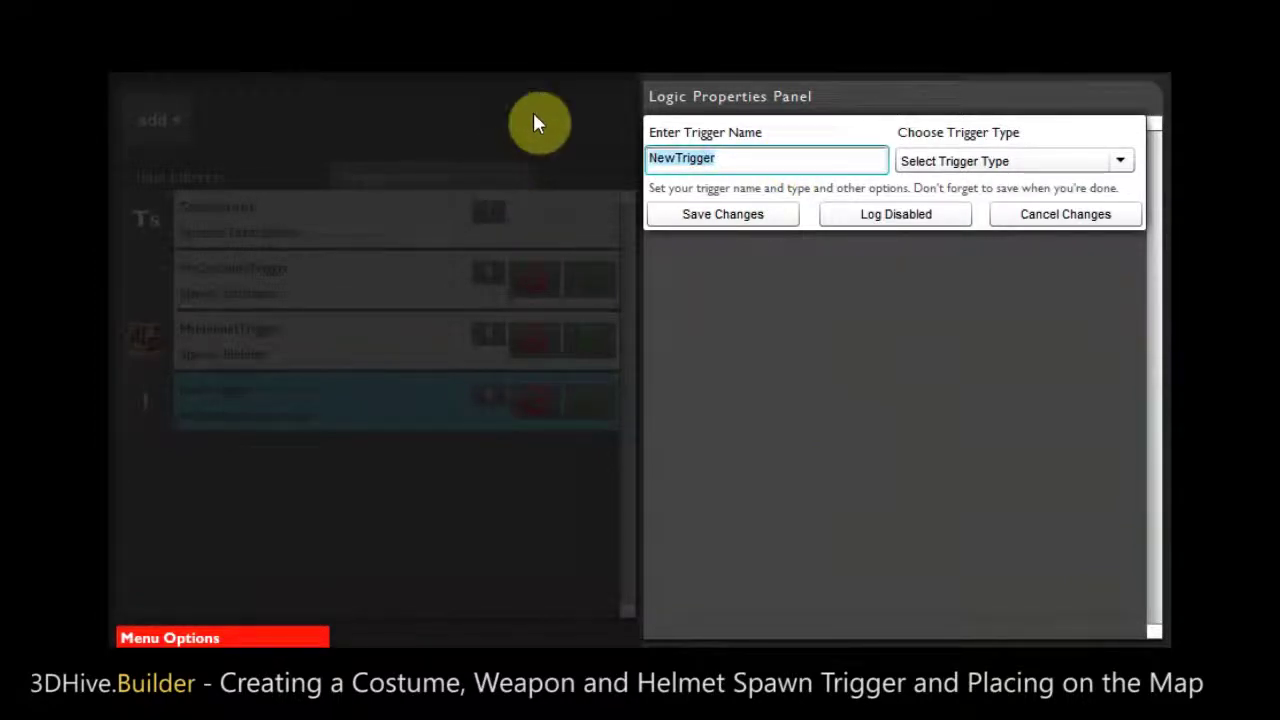
{"action": "type", "text": "MyW"}
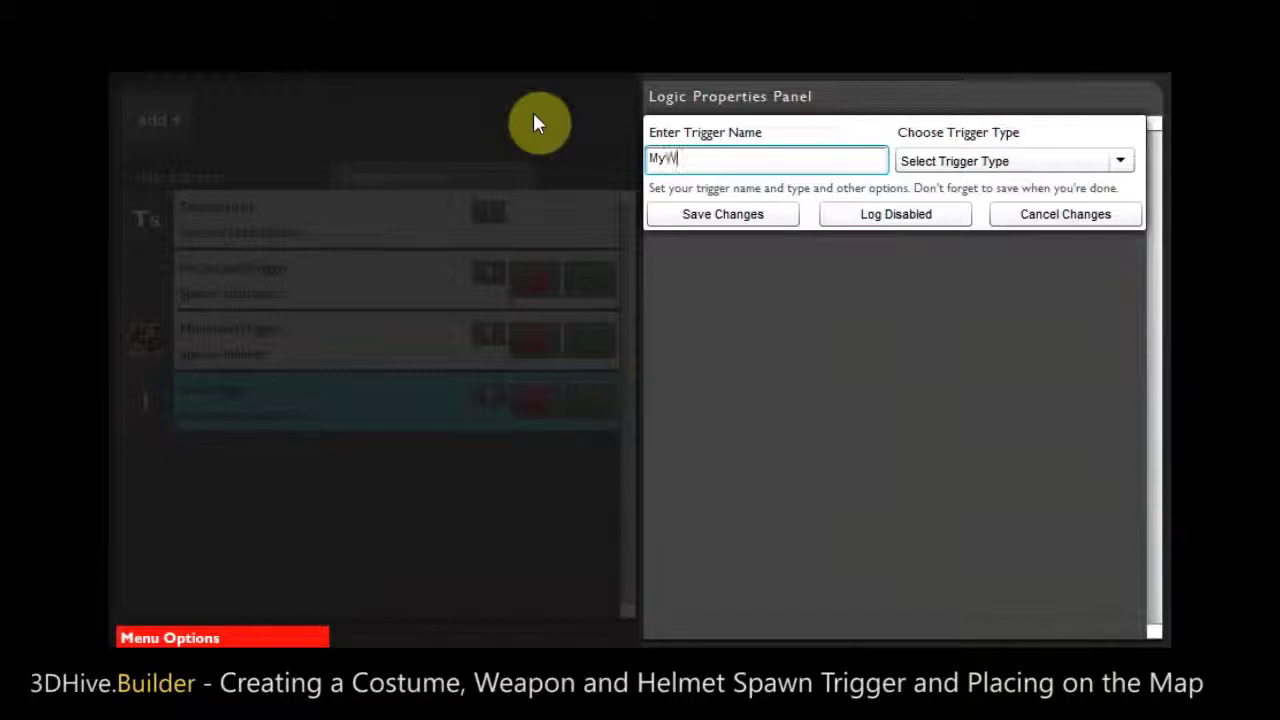
{"action": "type", "text": "eaponTrigger"}
Step: Set MyWeaponTrigger's trigger type to Spawn and its spawn type to Weapon
{"action": "left_click", "coordinate": [920, 161]}
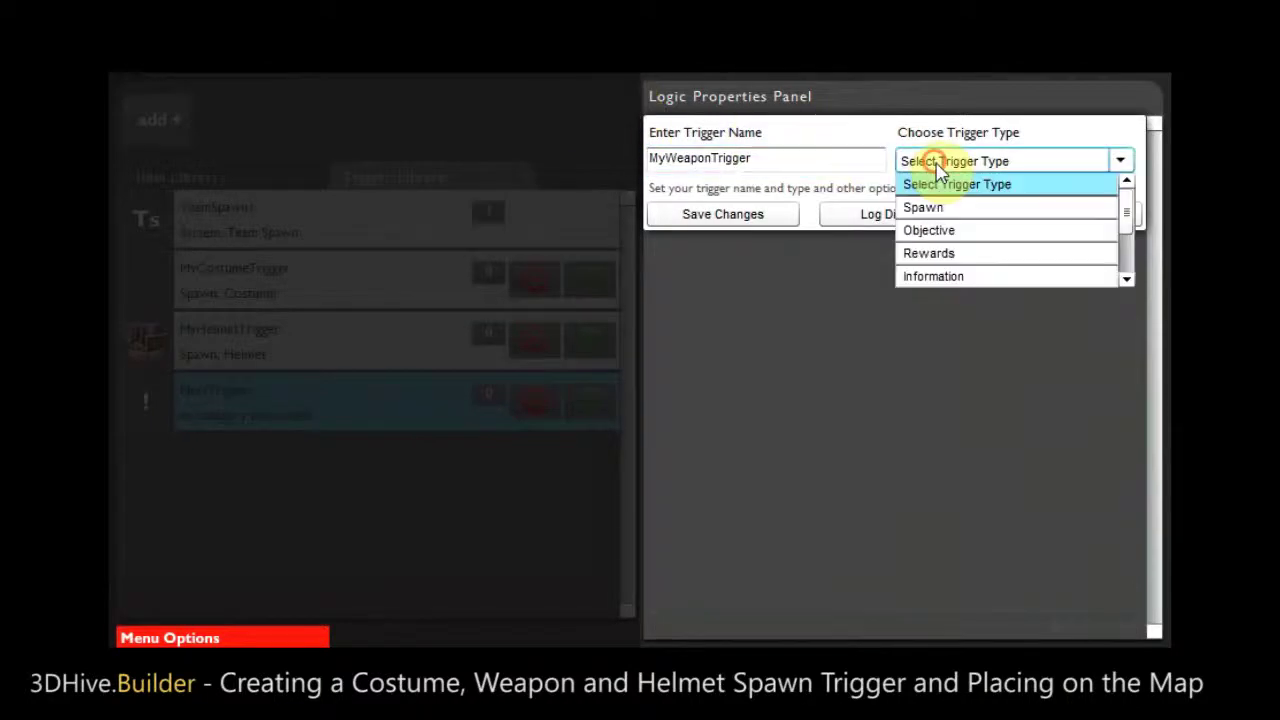
{"action": "left_click", "coordinate": [969, 211]}
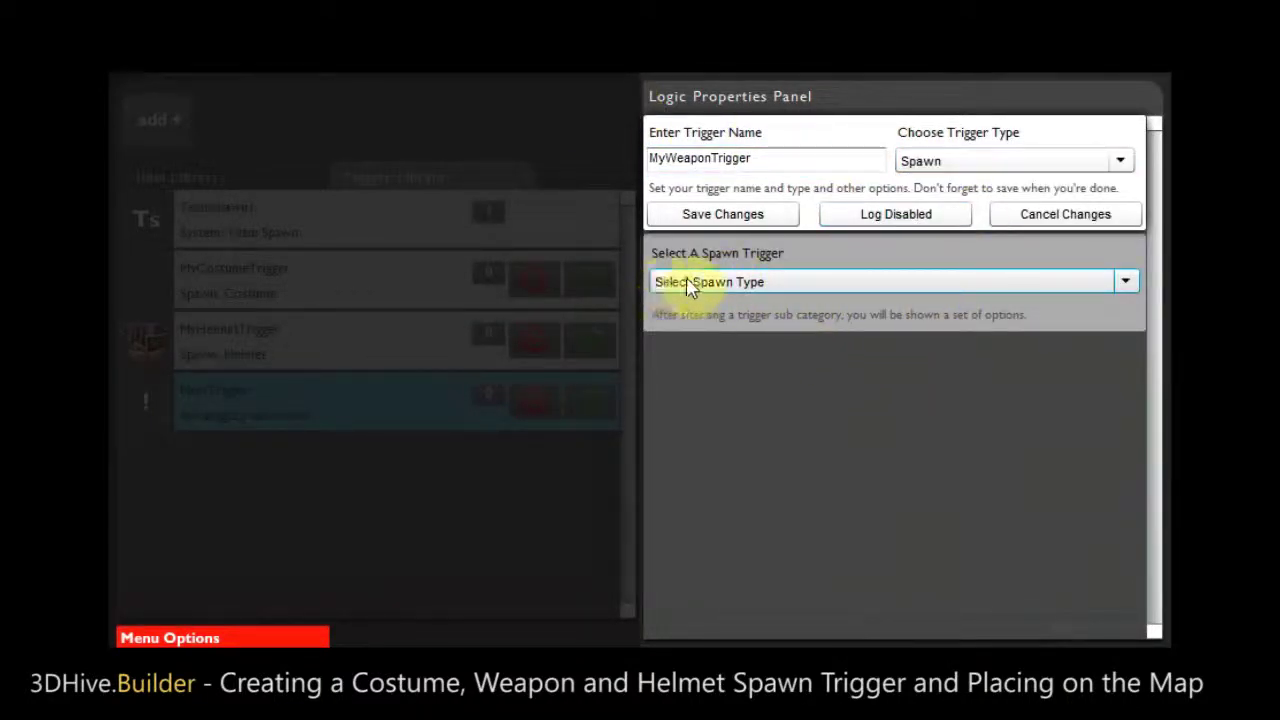
{"action": "left_click", "coordinate": [730, 286]}
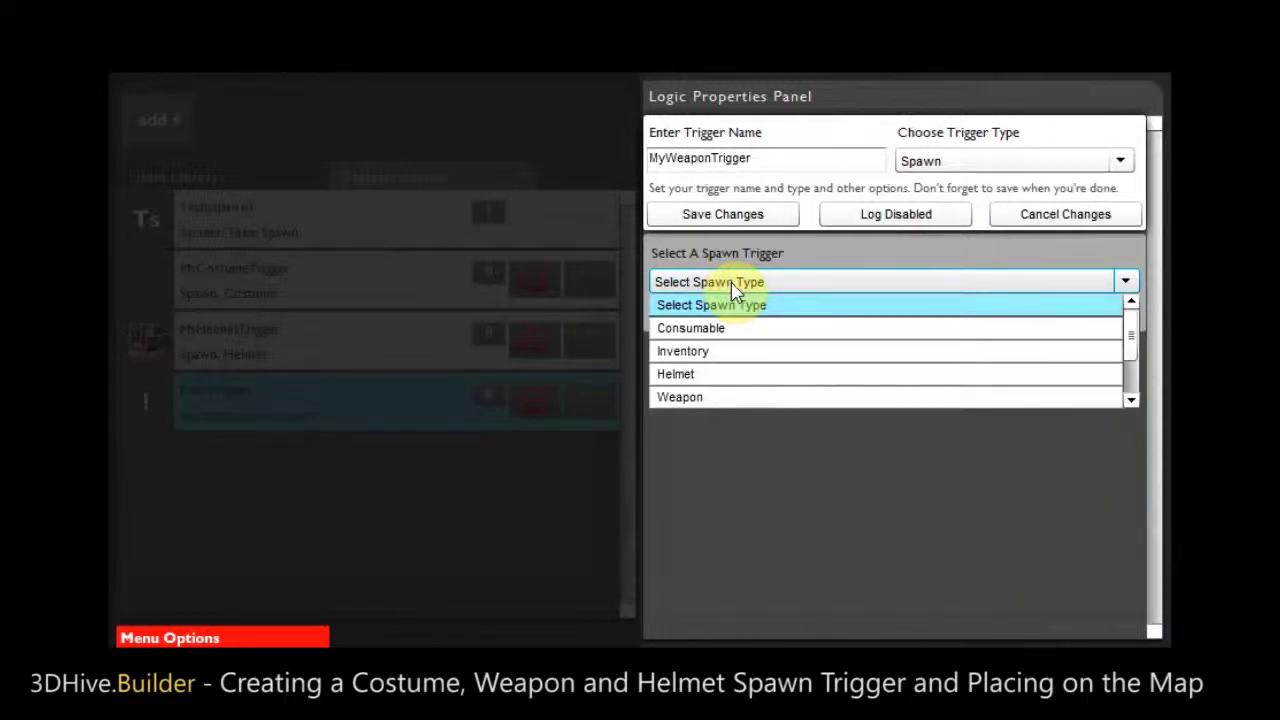
{"action": "left_click", "coordinate": [696, 396]}
Step: Choose MyWeaponItem as the weapon trigger's linked item and save the changes
{"action": "left_click", "coordinate": [800, 388]}
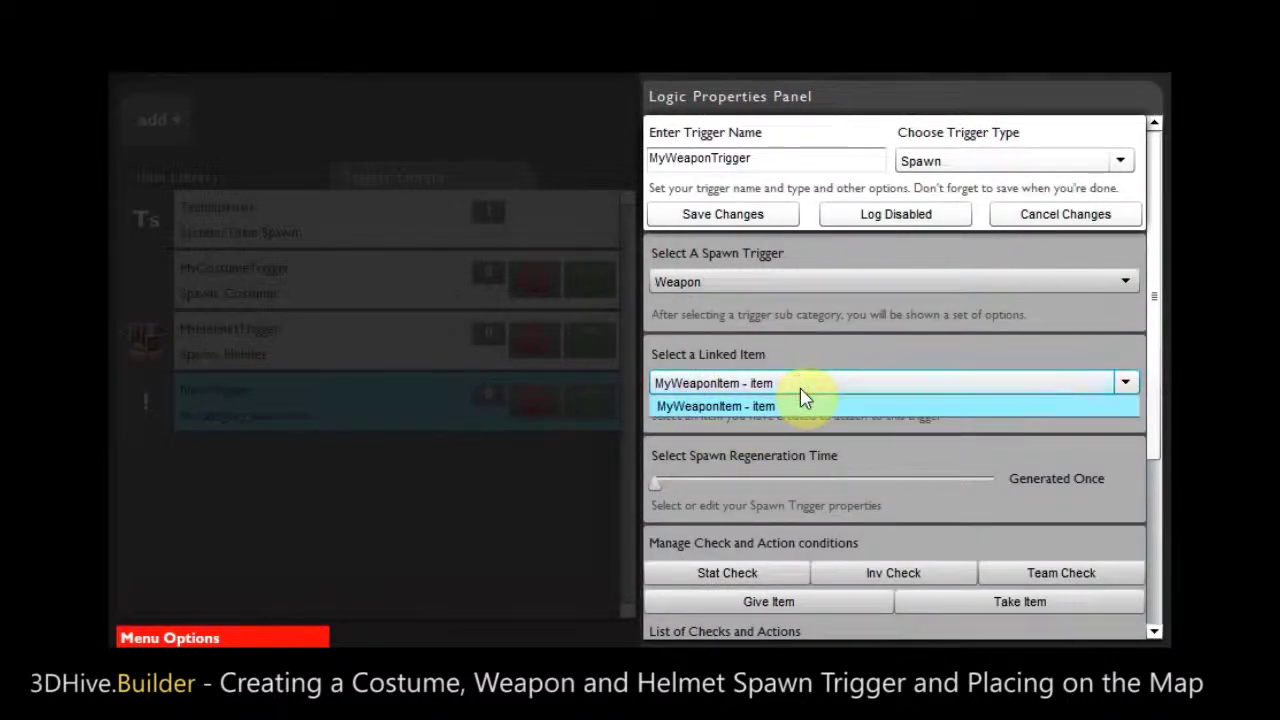
{"action": "left_click", "coordinate": [808, 403]}
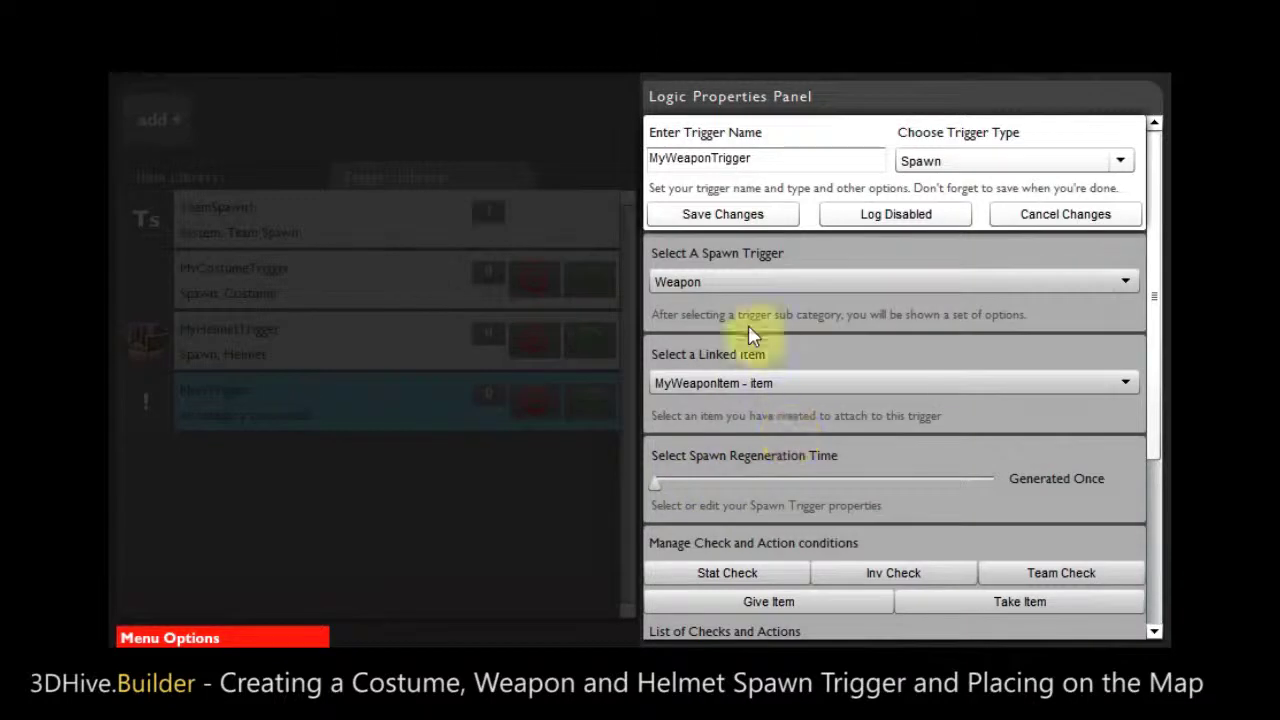
{"action": "left_click", "coordinate": [722, 214]}
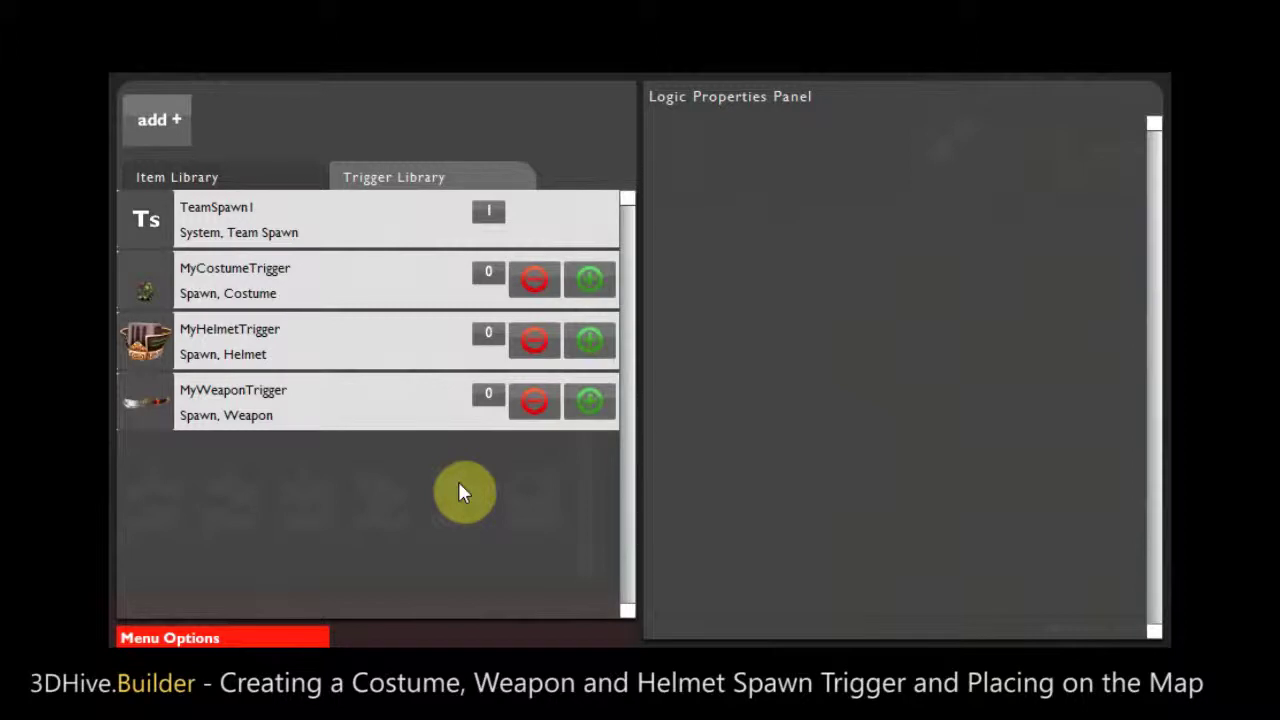
{"action": "left_click", "coordinate": [166, 177]}
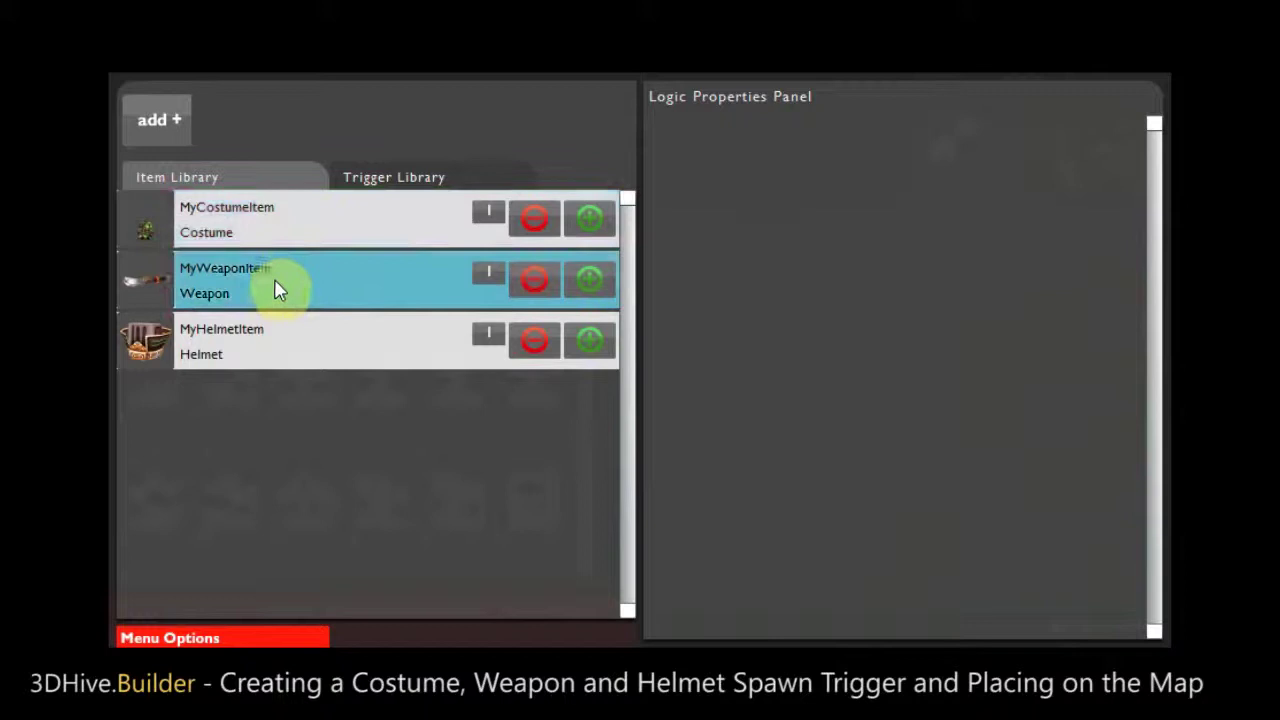
{"action": "left_click", "coordinate": [373, 176]}
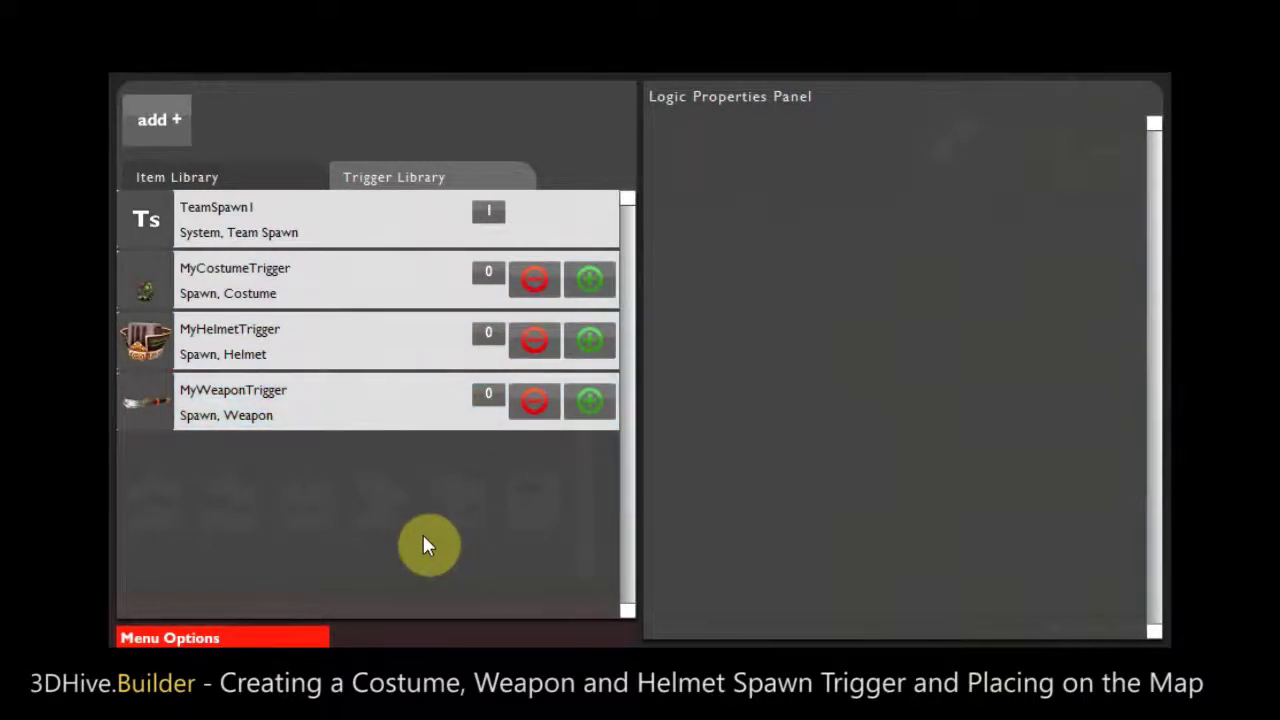
Step: Return from the logic editor to the map builder and show the list of triggers available for placement
{"action": "mouse_move", "coordinate": [235, 628]}
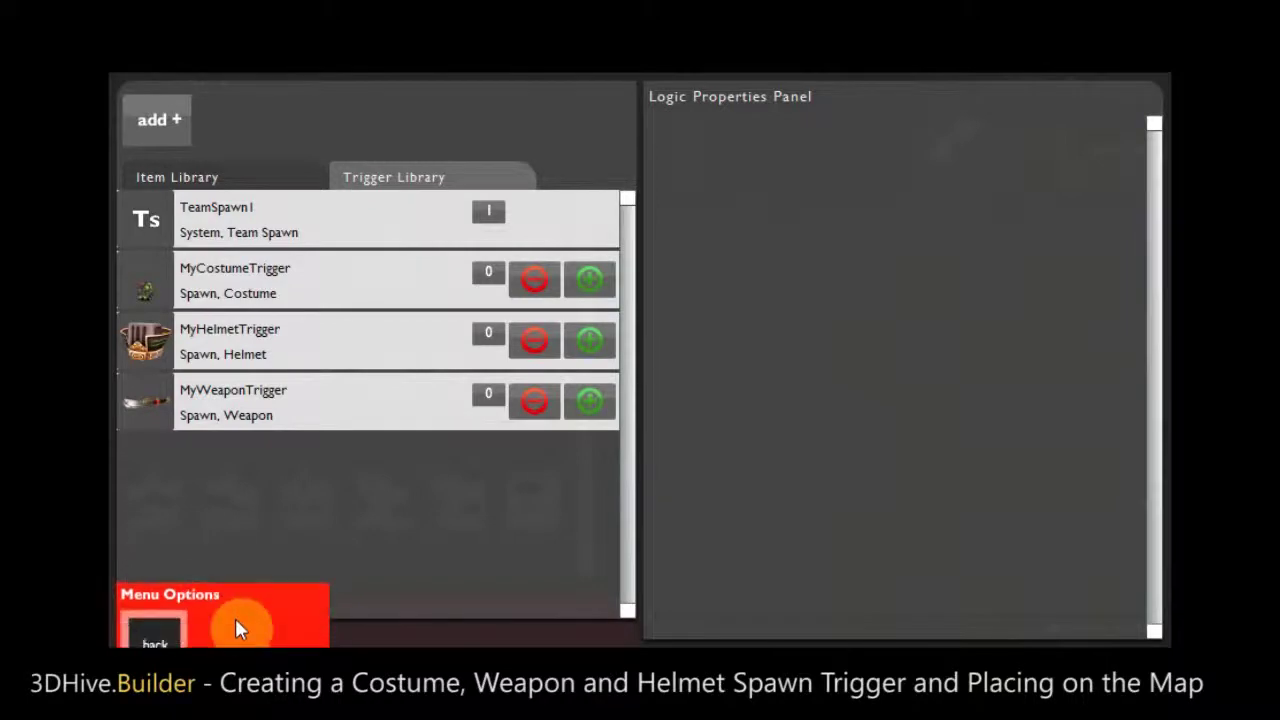
{"action": "left_click", "coordinate": [144, 606]}
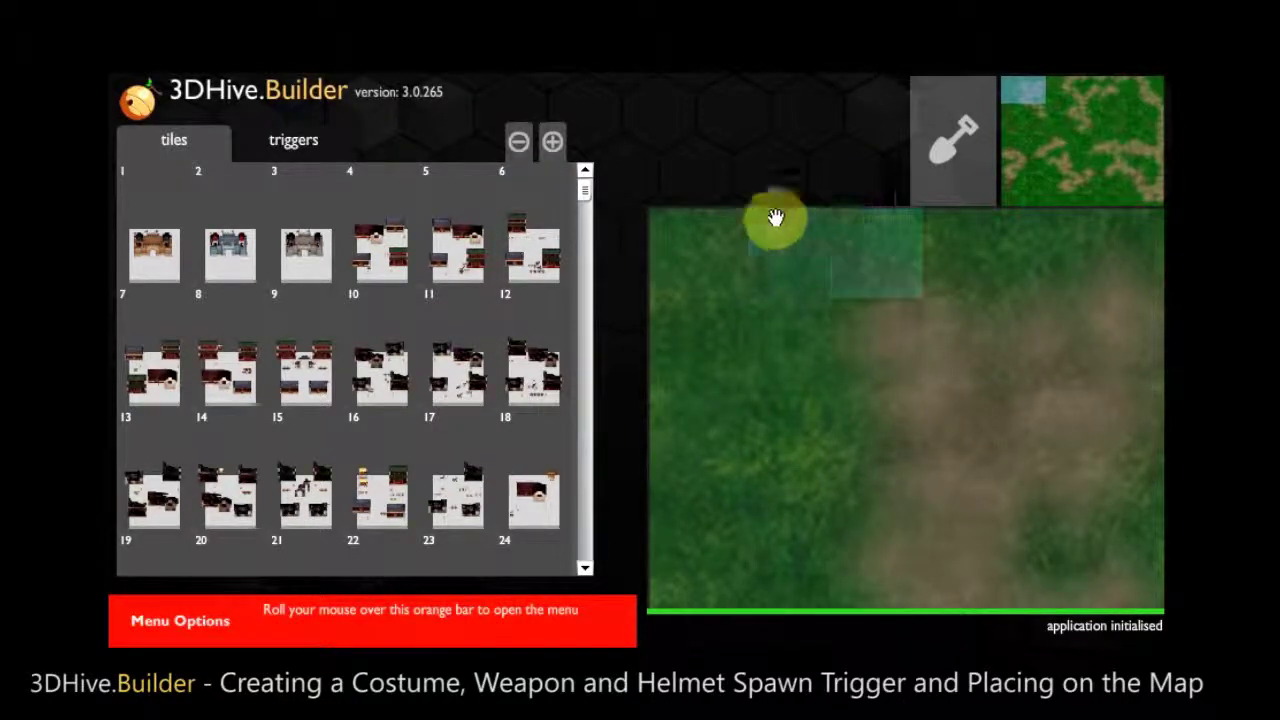
{"action": "left_click", "coordinate": [290, 152]}
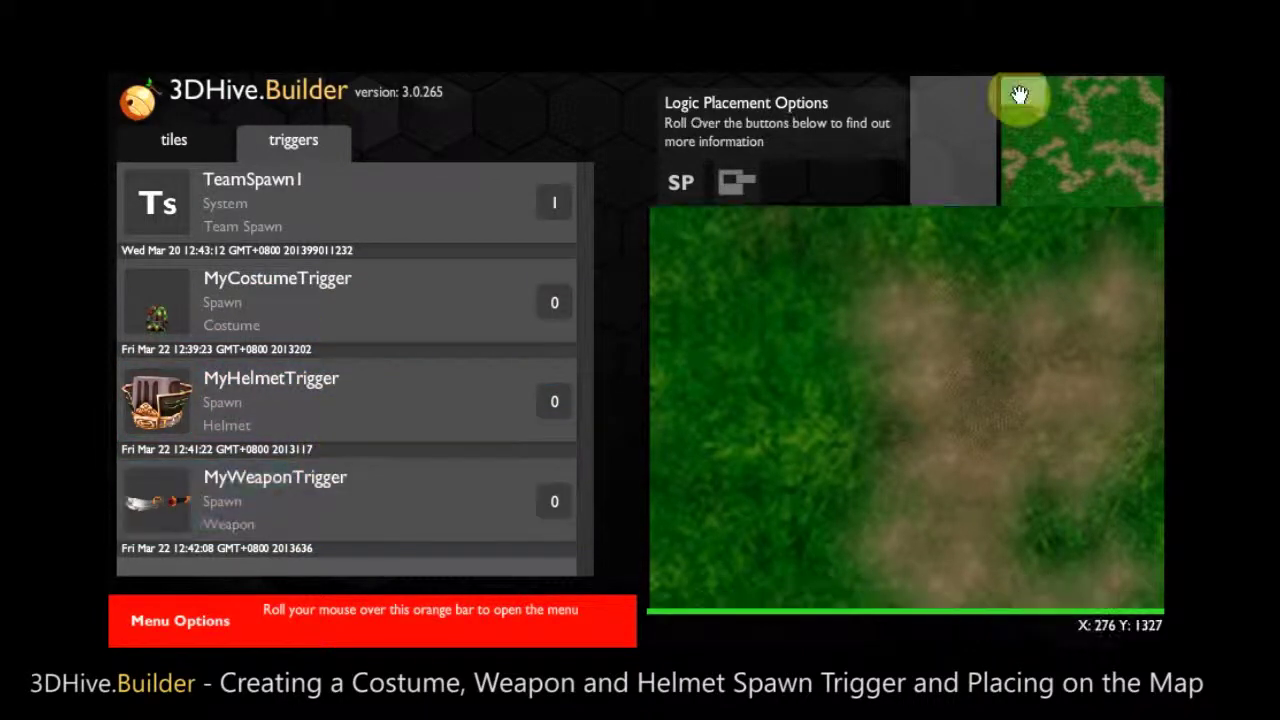
Step: Place MyCostumeTrigger on the map just up and to the left of the team spawn point
{"action": "mouse_move", "coordinate": [1023, 99]}
{"action": "left_mouse_down"}
{"action": "mouse_move", "coordinate": [1057, 101]}
{"action": "mouse_move", "coordinate": [1046, 120]}
{"action": "mouse_move", "coordinate": [1080, 148]}
{"action": "left_mouse_up"}
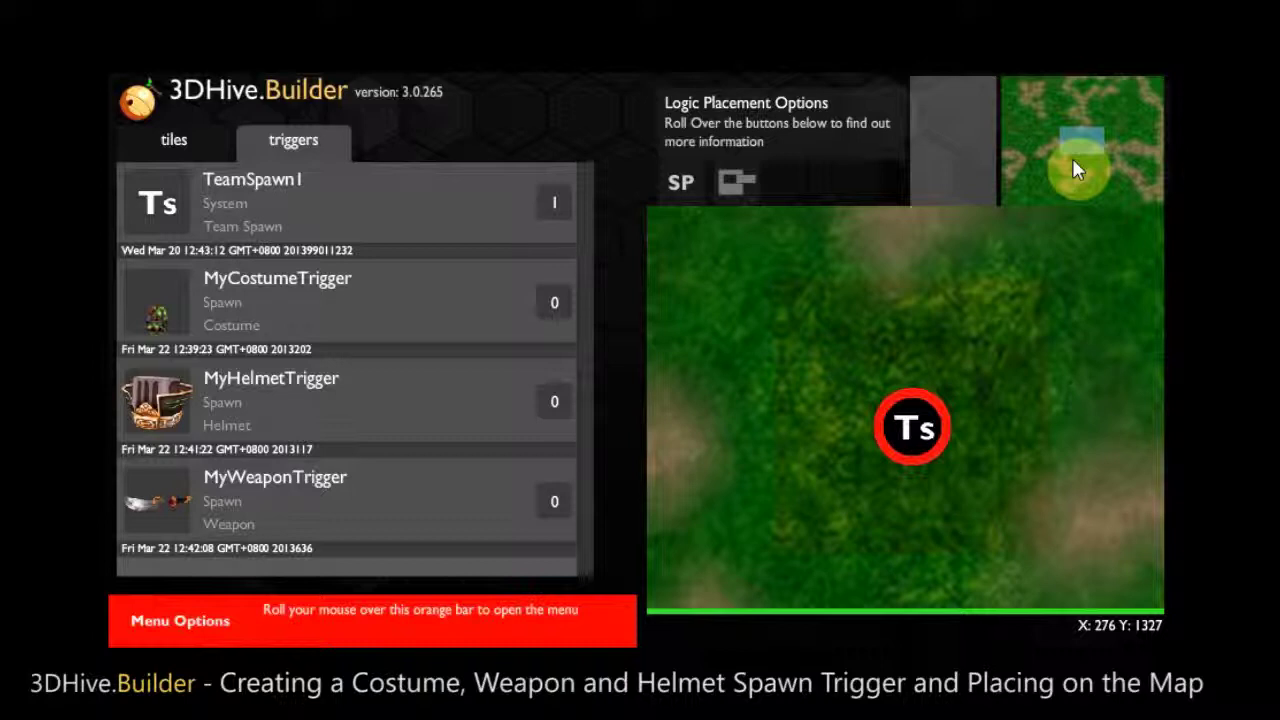
{"action": "left_click", "coordinate": [388, 307]}
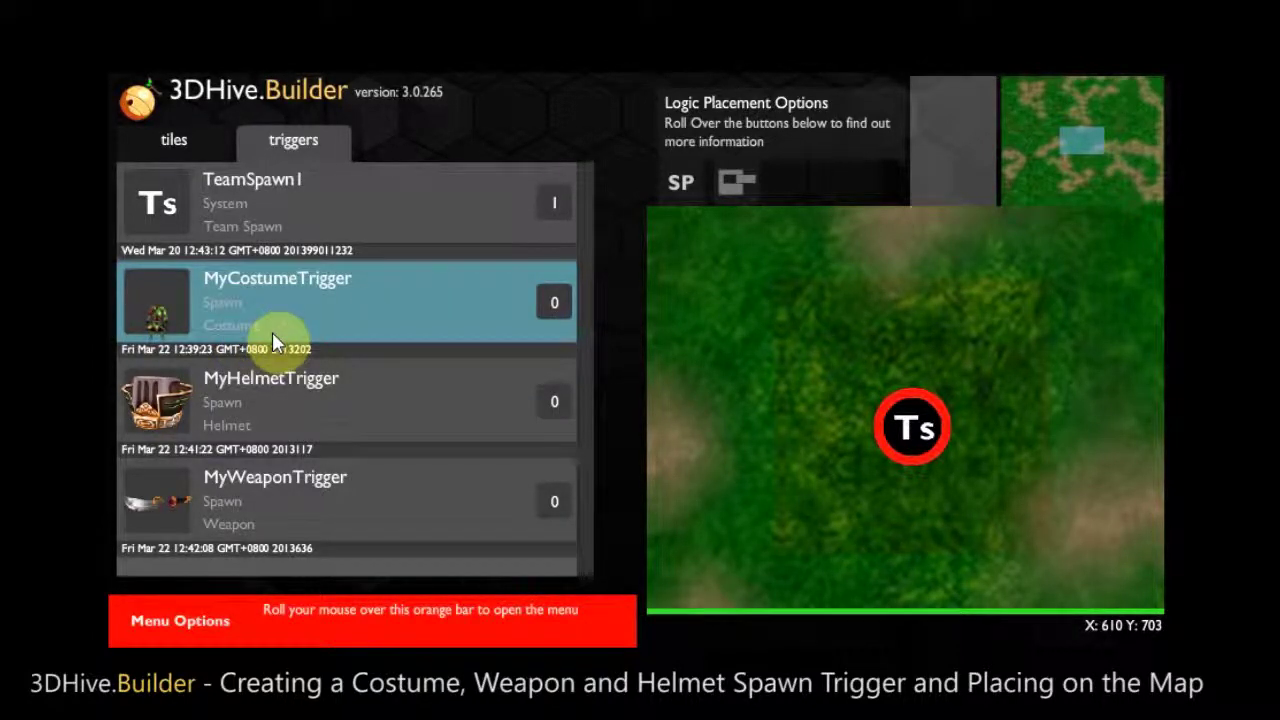
{"action": "left_click", "coordinate": [300, 312]}
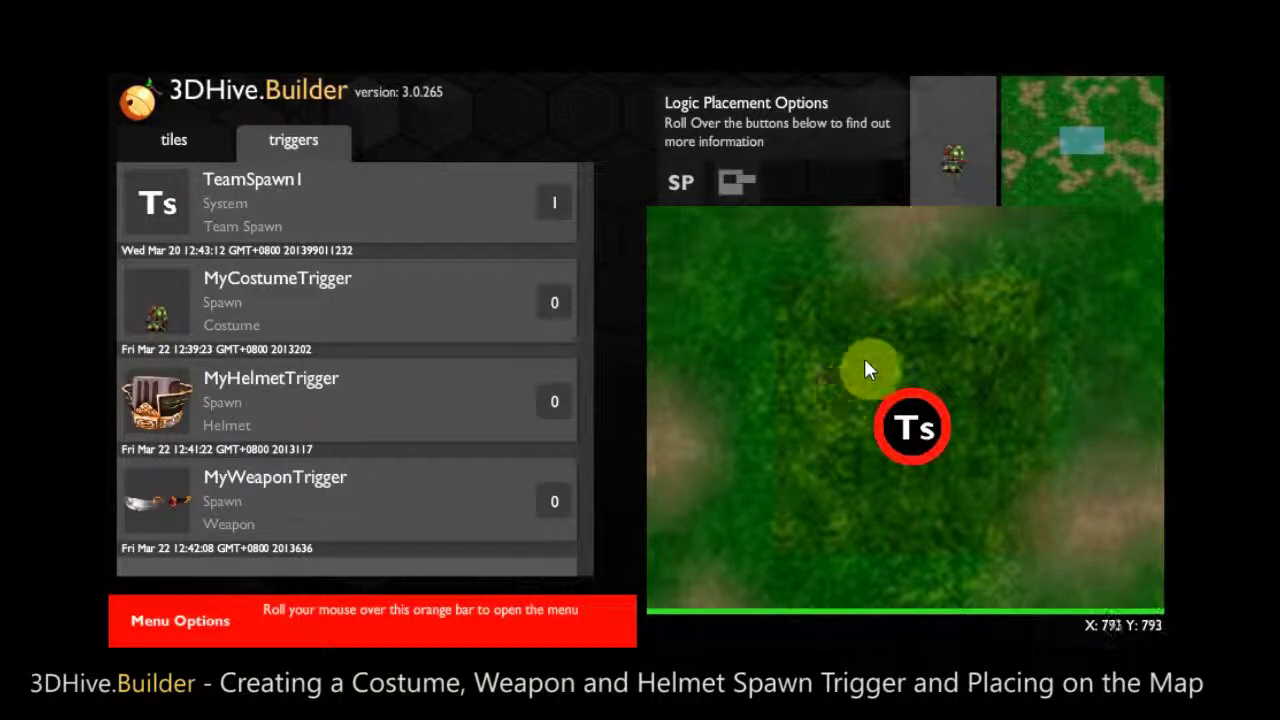
{"action": "left_click", "coordinate": [833, 368]}
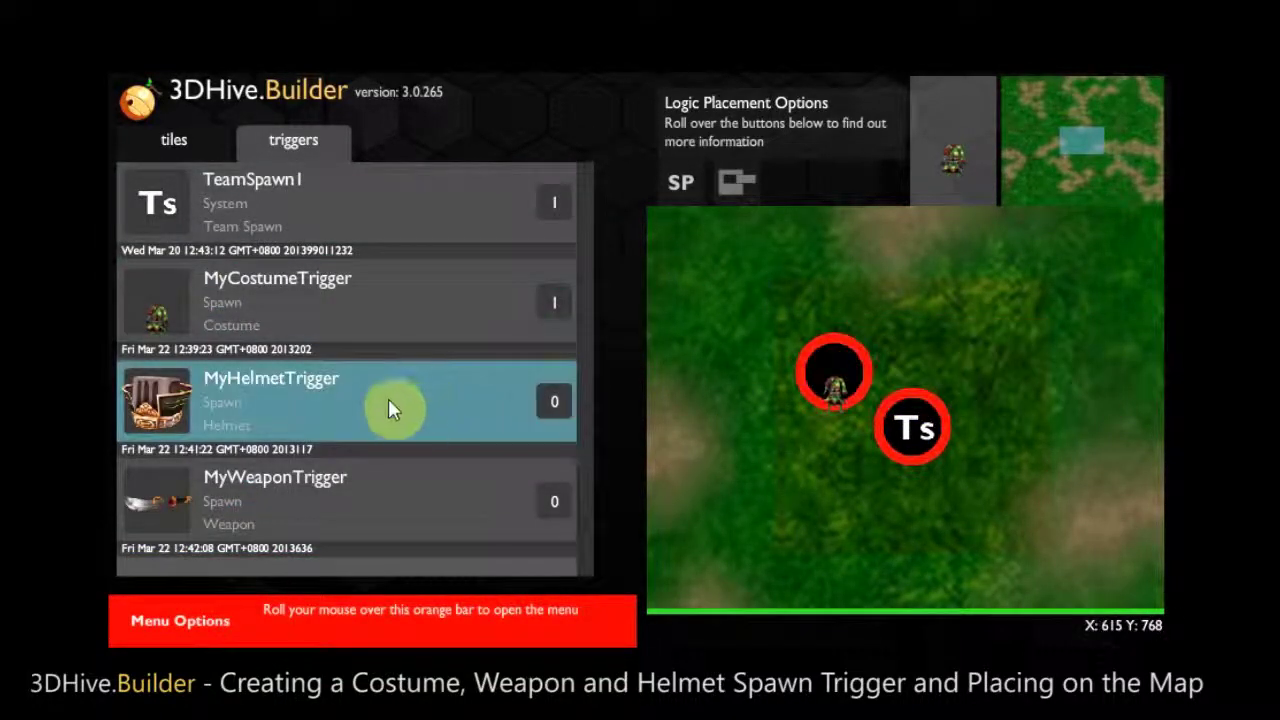
Step: Place MyHelmetTrigger directly above the team spawn point and MyWeaponTrigger to the right of the helmet trigger
{"action": "left_click", "coordinate": [387, 391]}
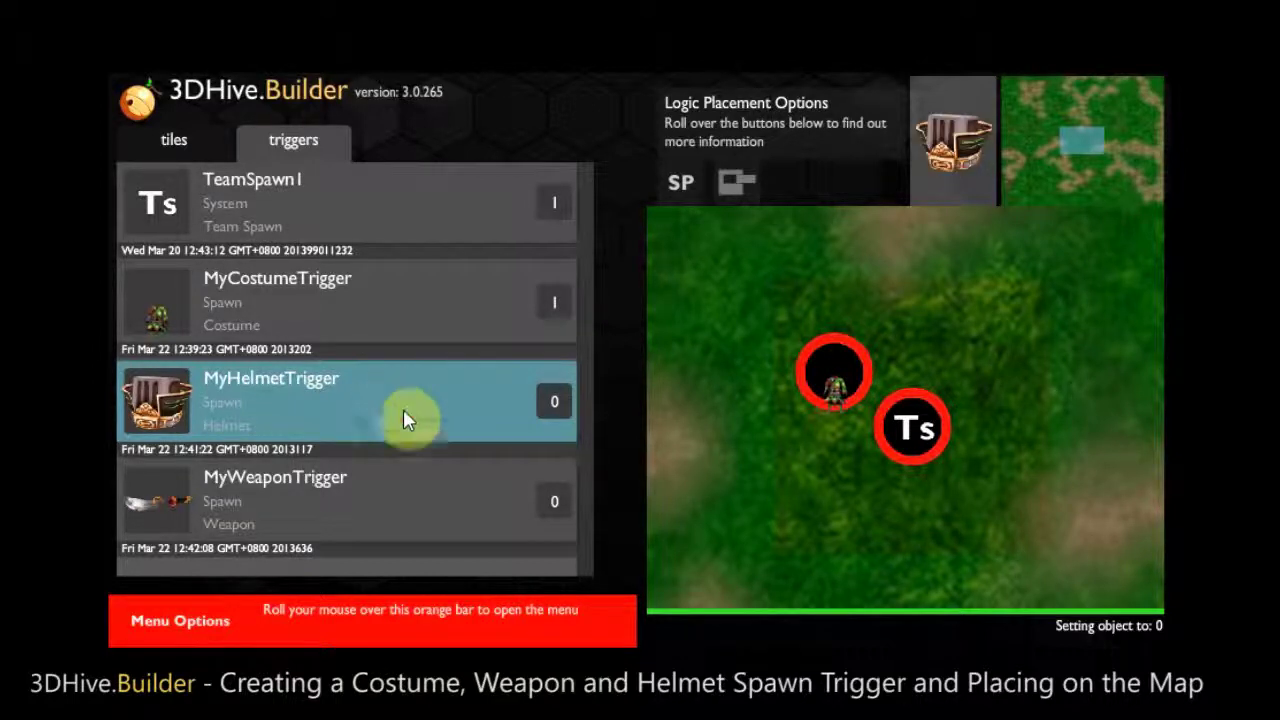
{"action": "left_click", "coordinate": [896, 352]}
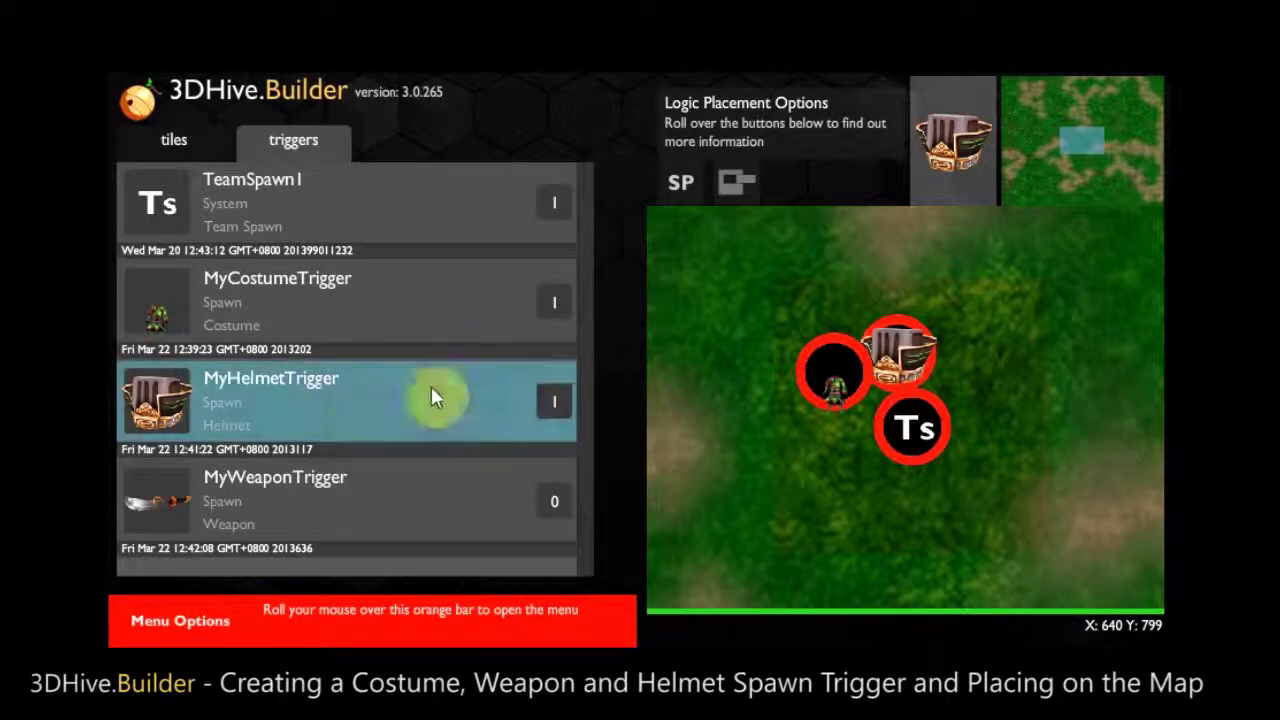
{"action": "left_click", "coordinate": [387, 494]}
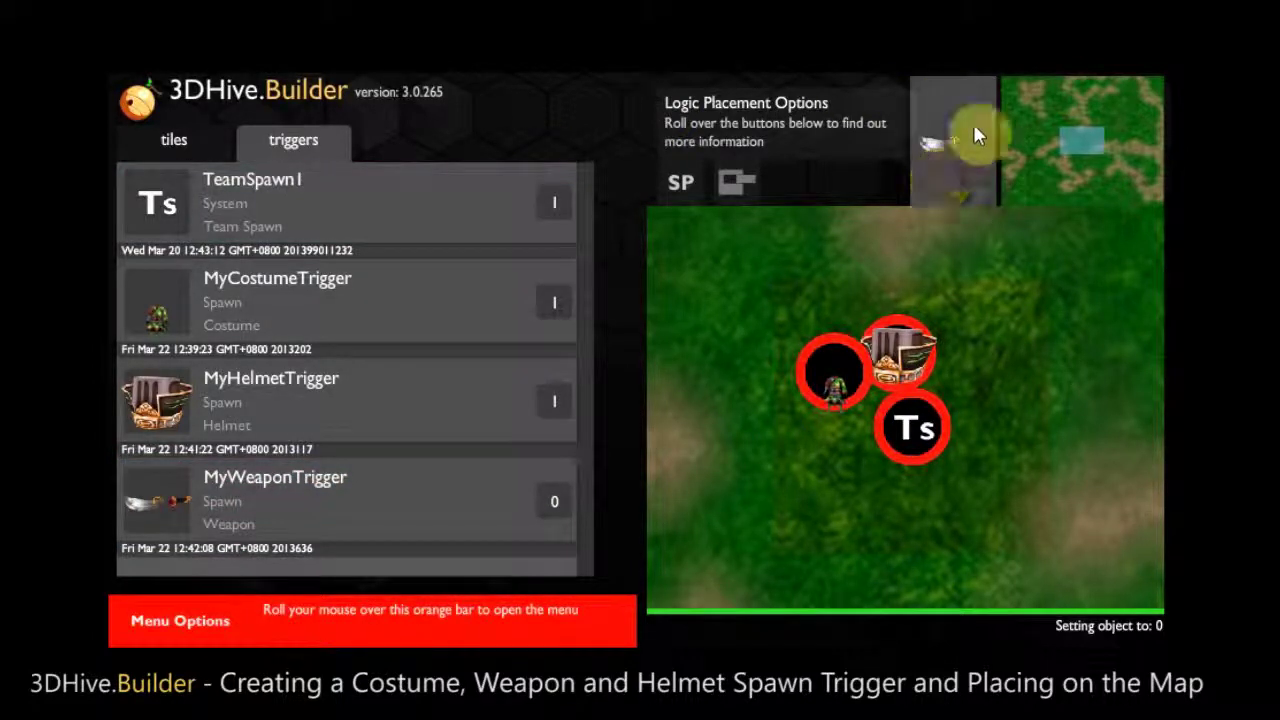
{"action": "left_click", "coordinate": [964, 367]}
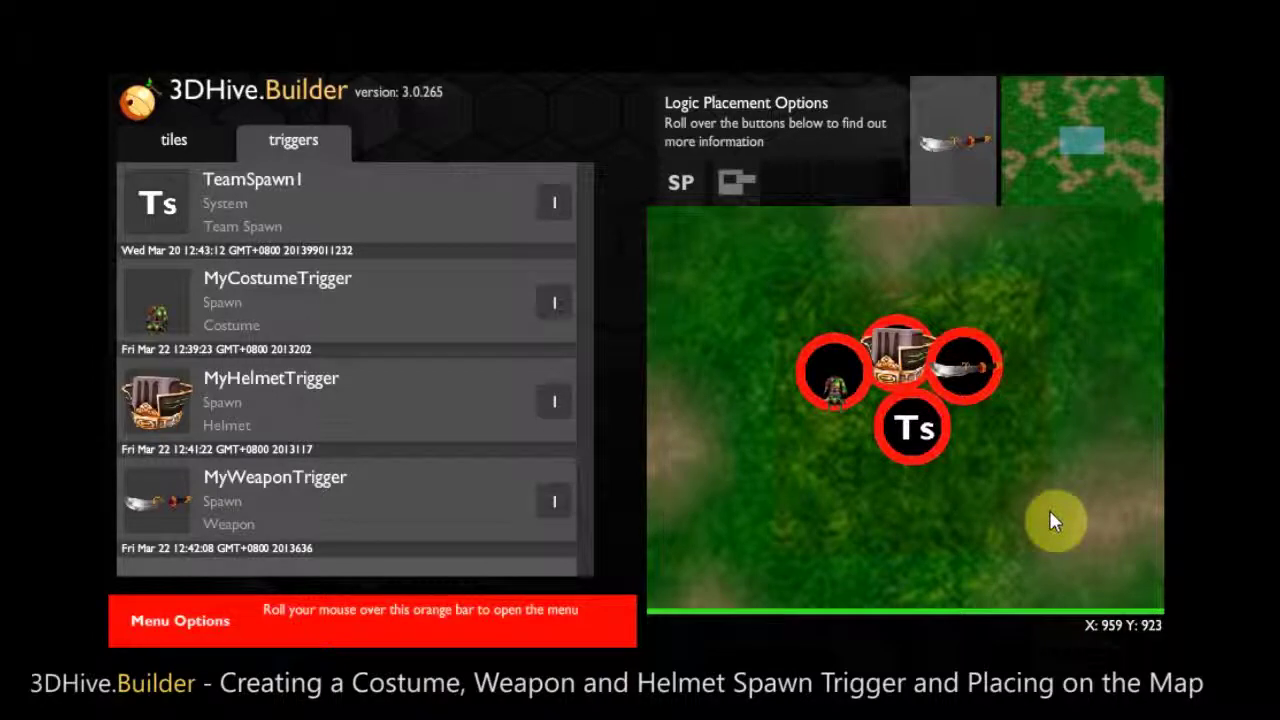